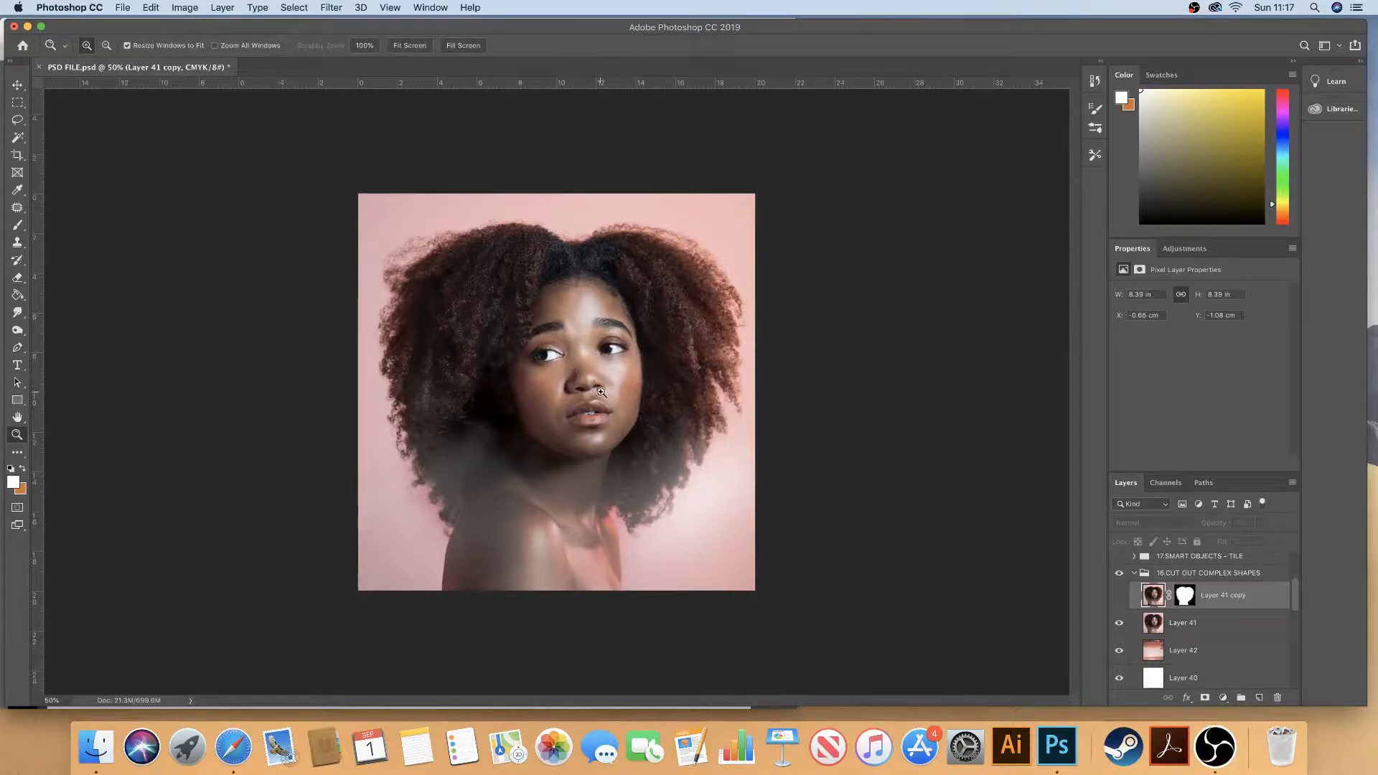
Examine the original portrait's hair detail and compare it with the masked Layer 41 copy over the sunset background
key(super+0)
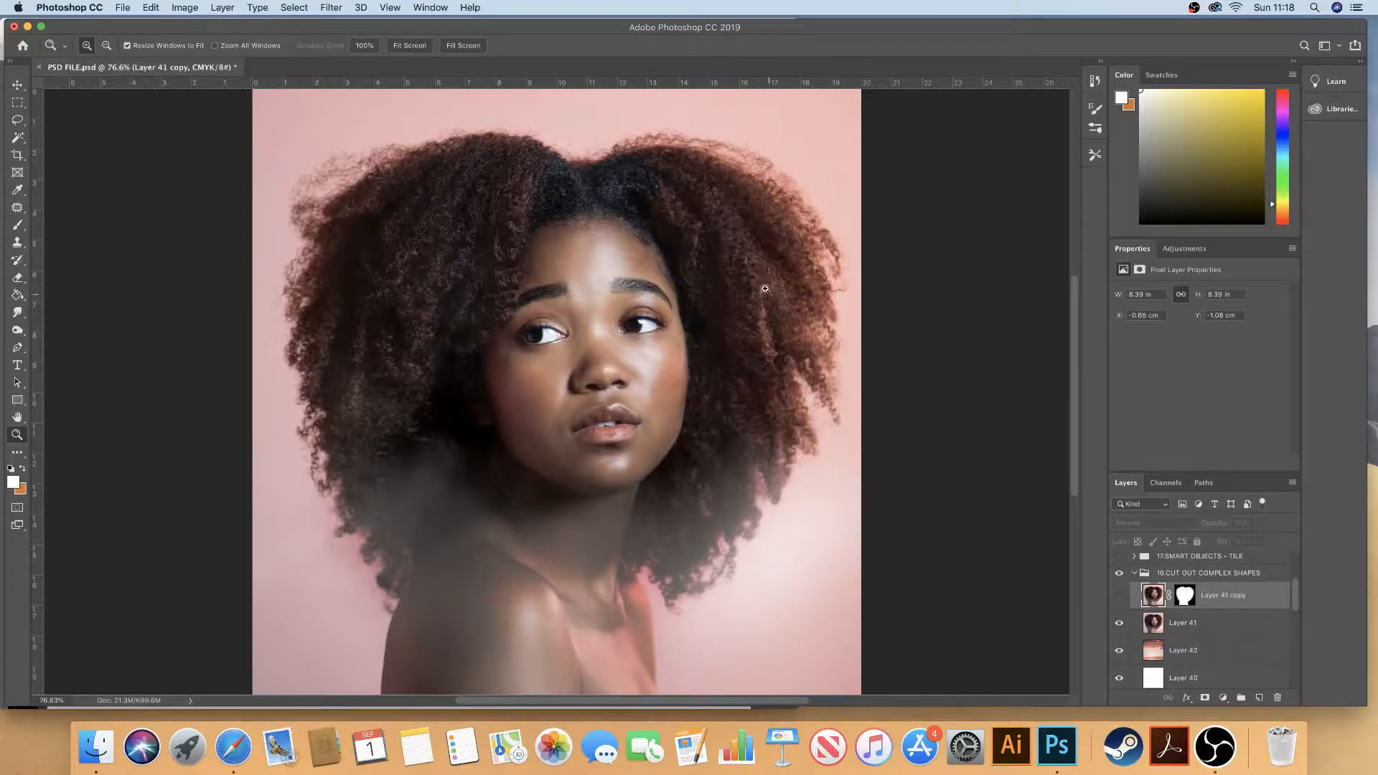
click(880, 449)
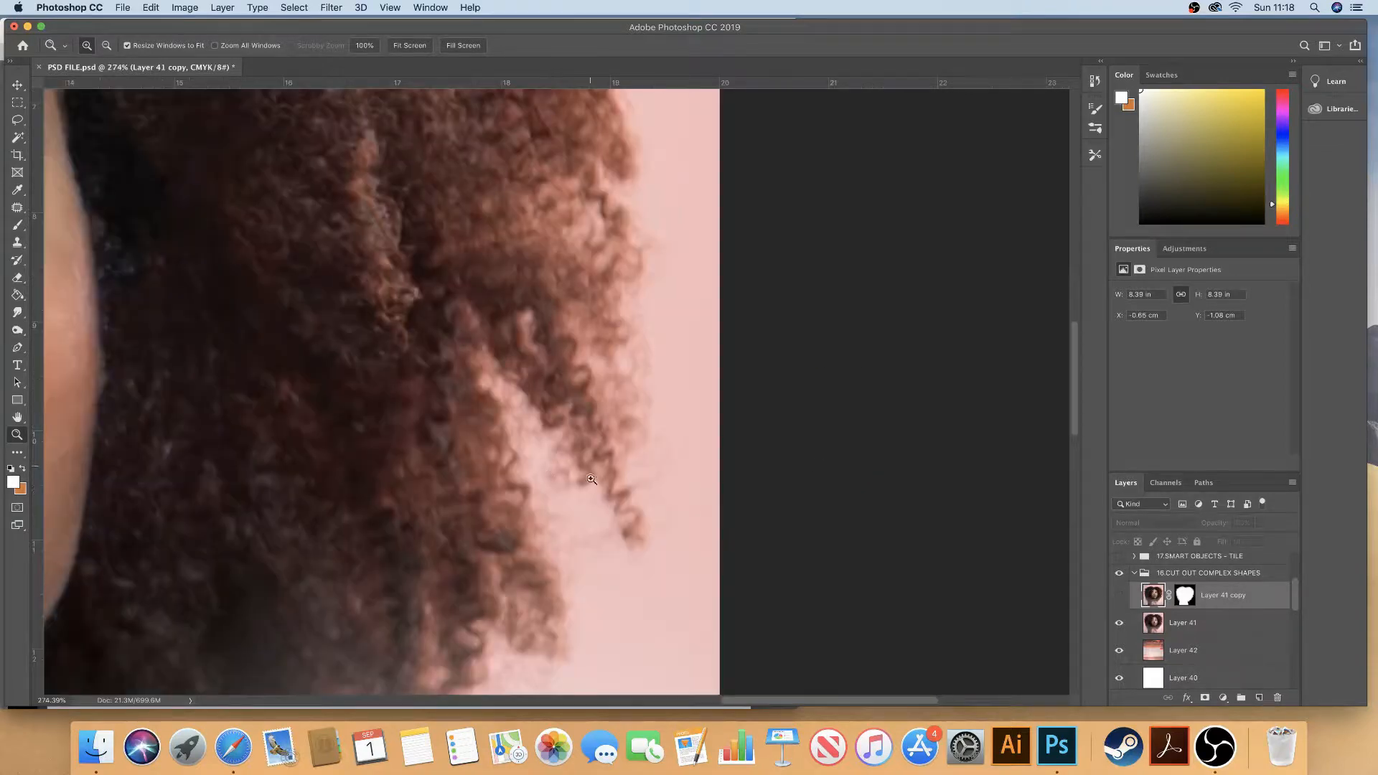
key(super+0)
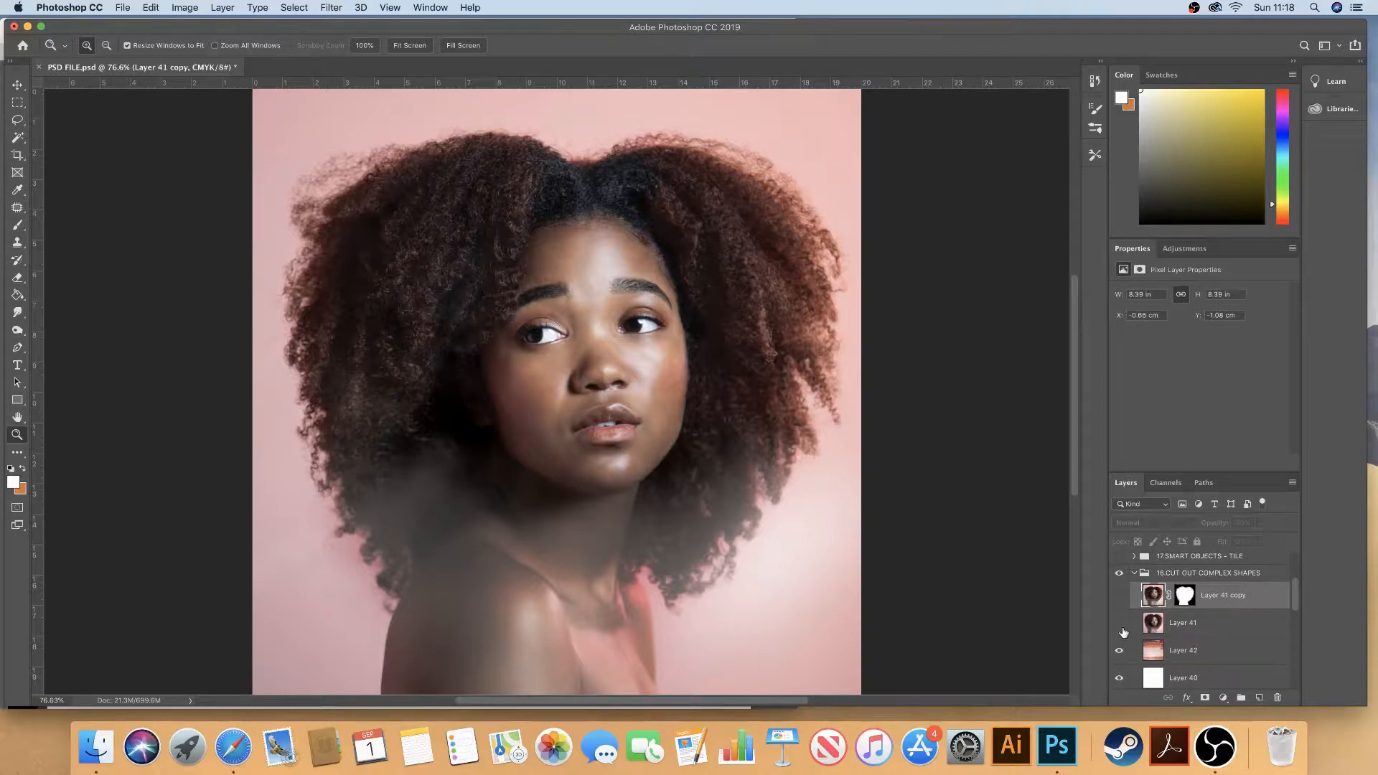
click(1119, 622)
click(1116, 599)
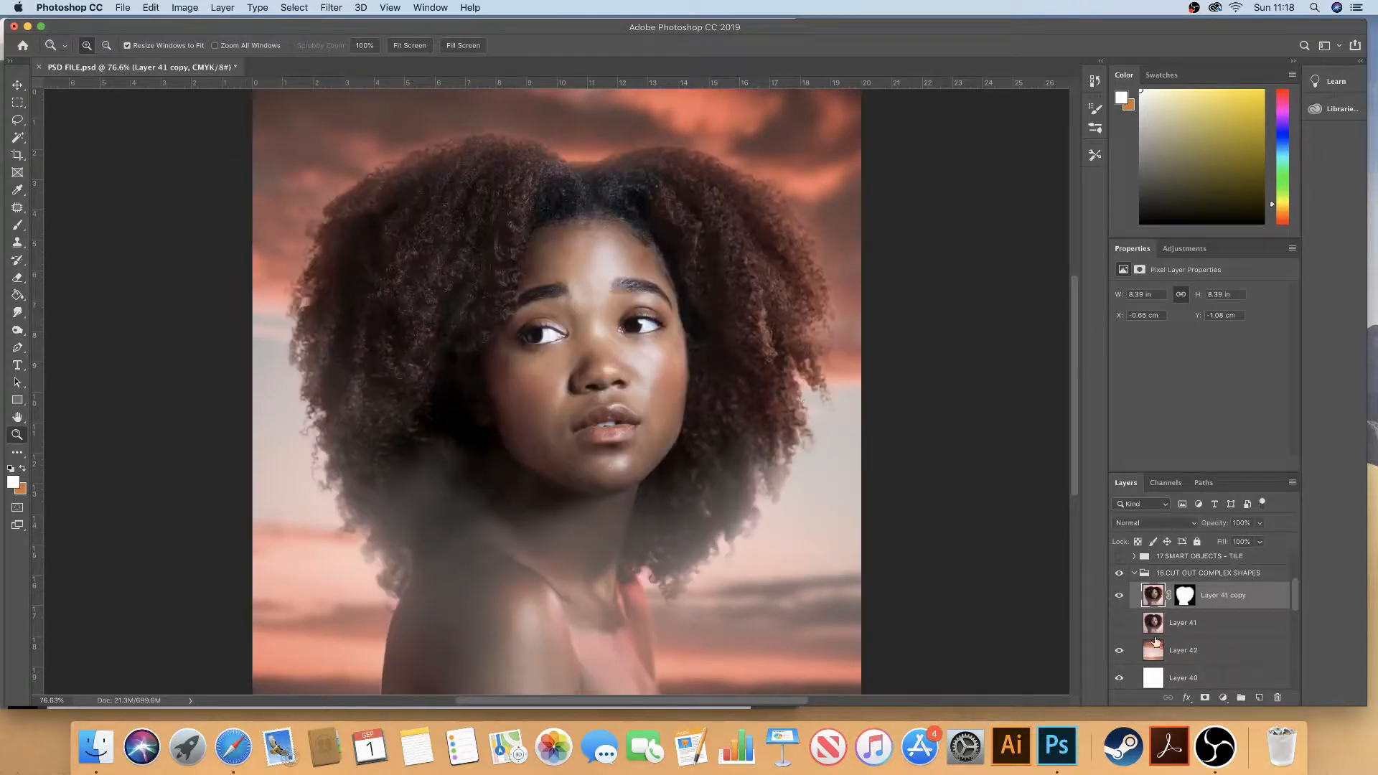
click(1119, 595)
click(1119, 633)
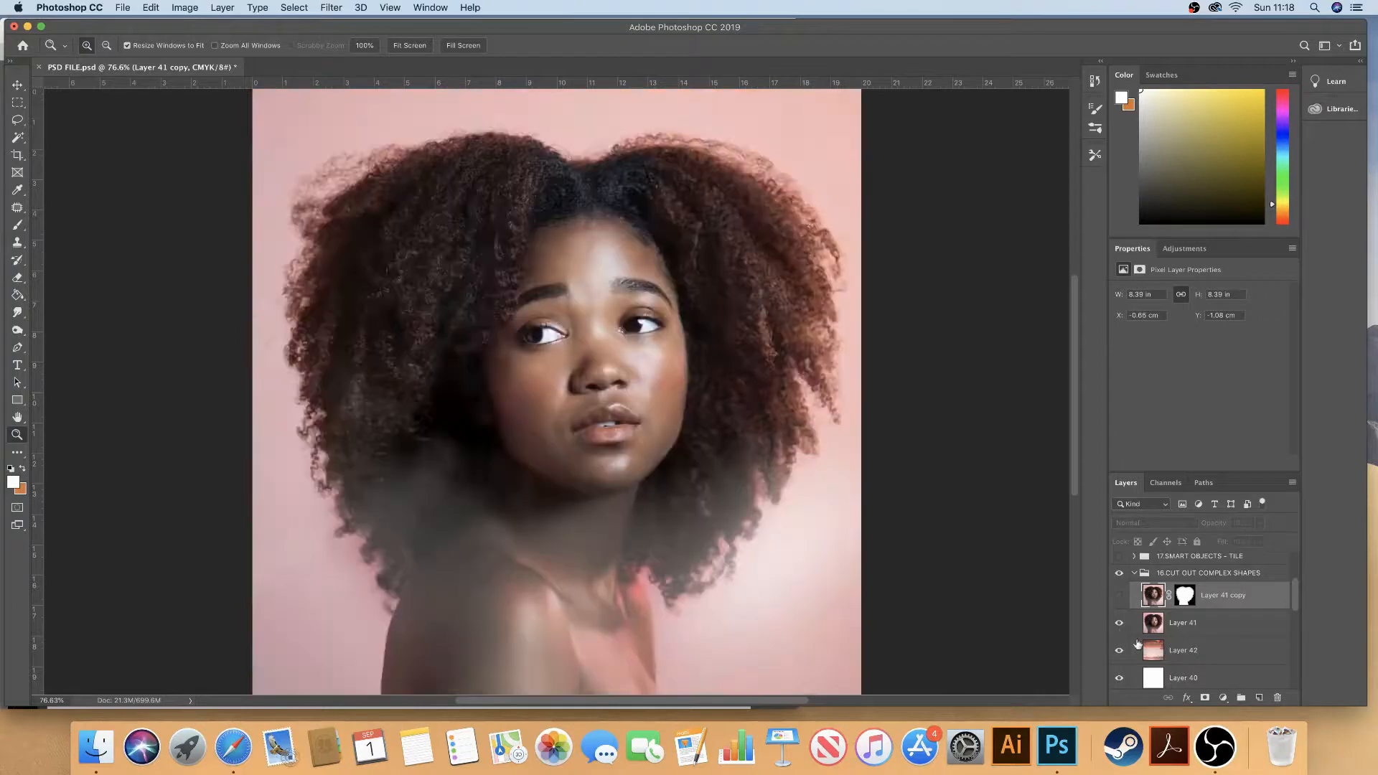
Open Select and Mask for the original portrait on Layer 41
click(1171, 626)
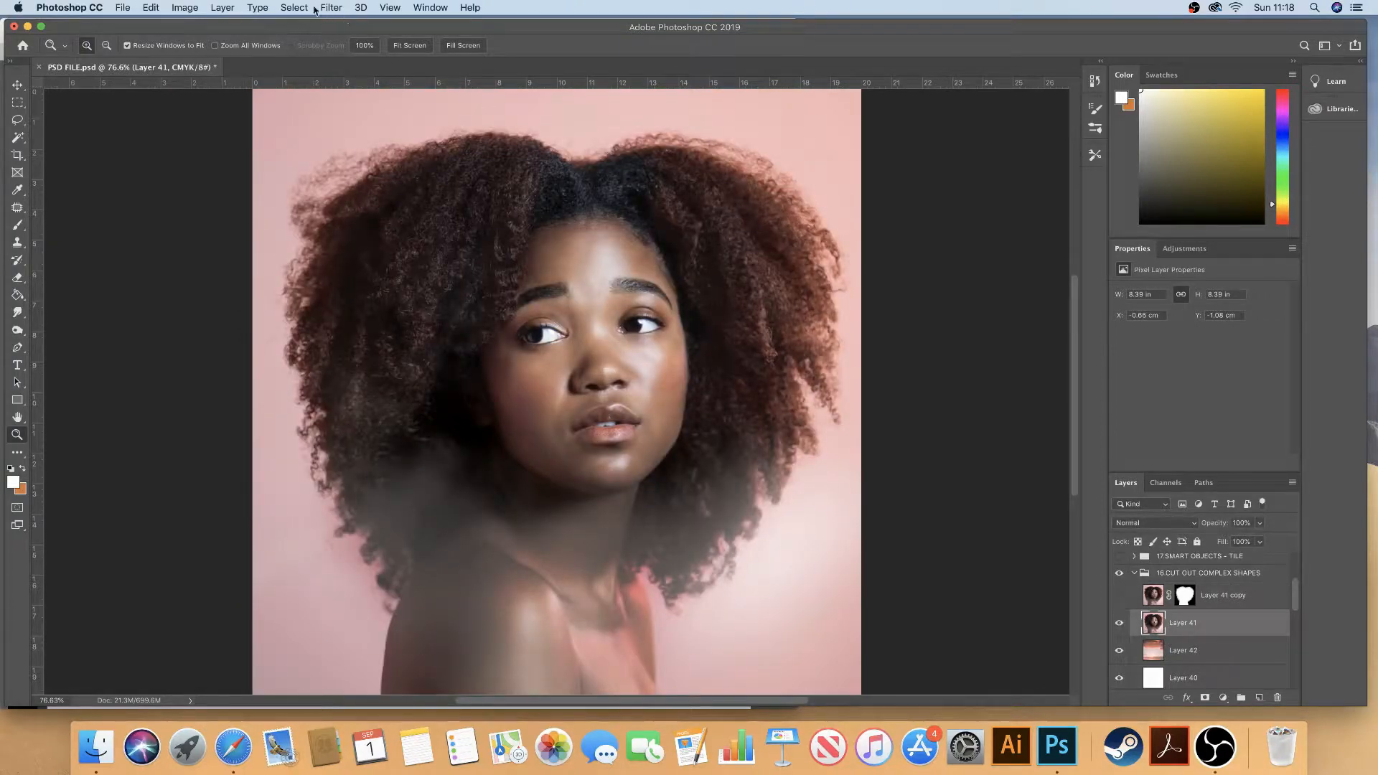
click(294, 8)
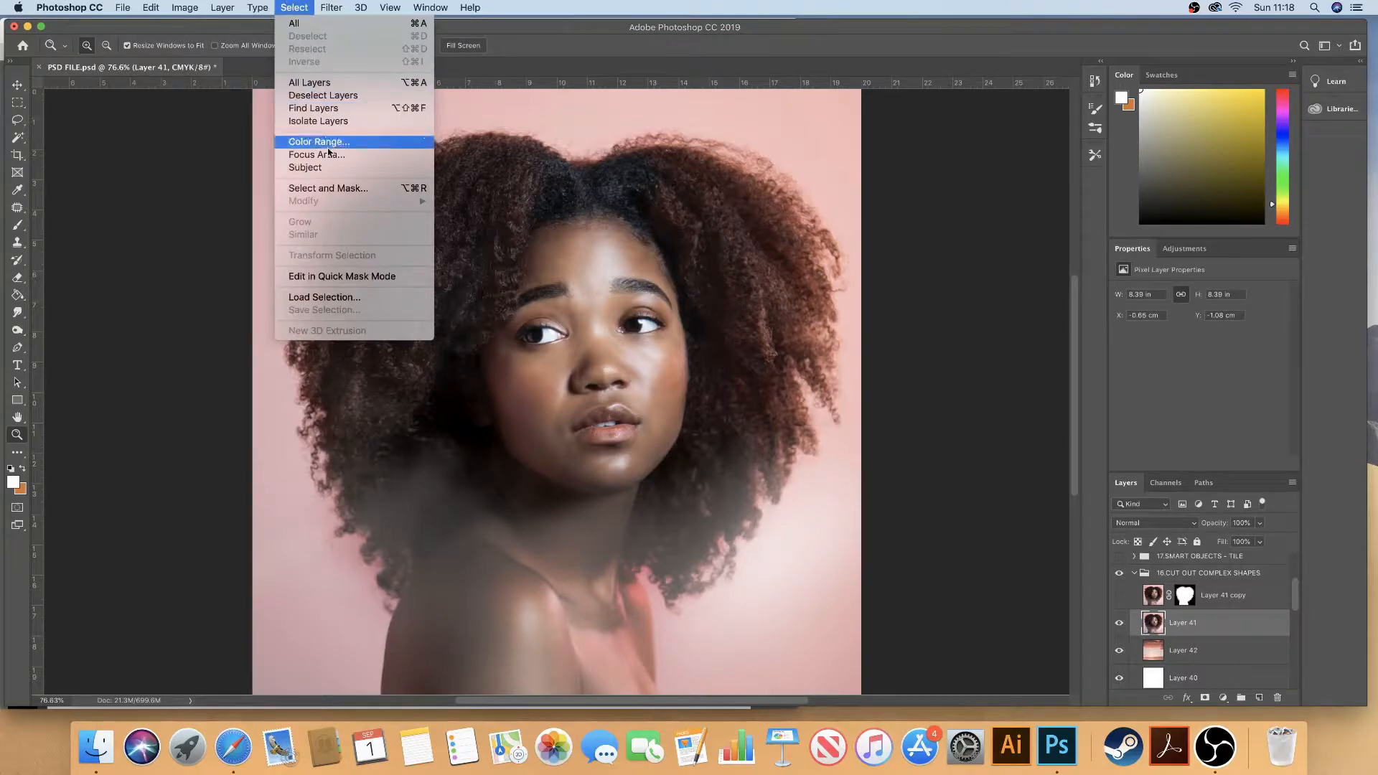
click(343, 190)
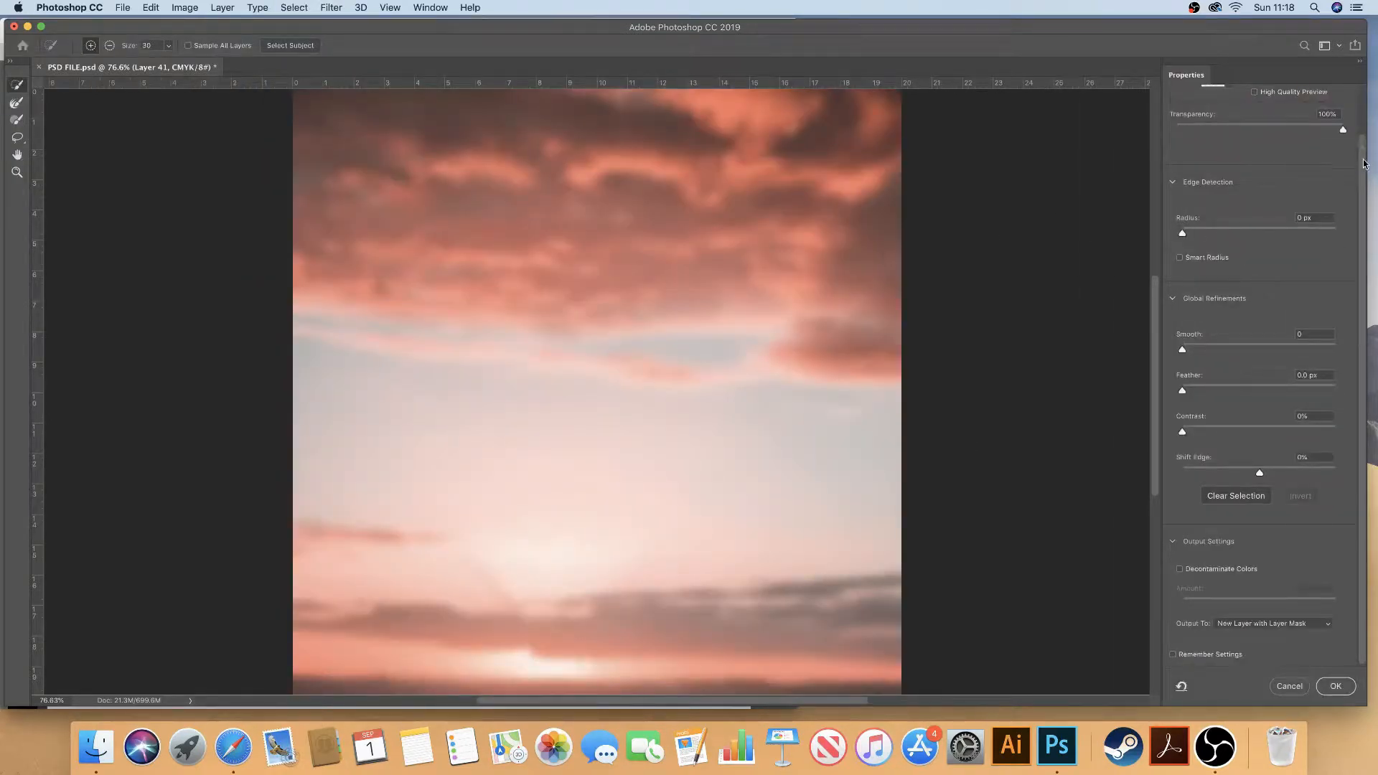
Keep the Onion Skin view and set its transparency to 50% so portrait and sunset overlap
scroll(1366, 164, up, 3)
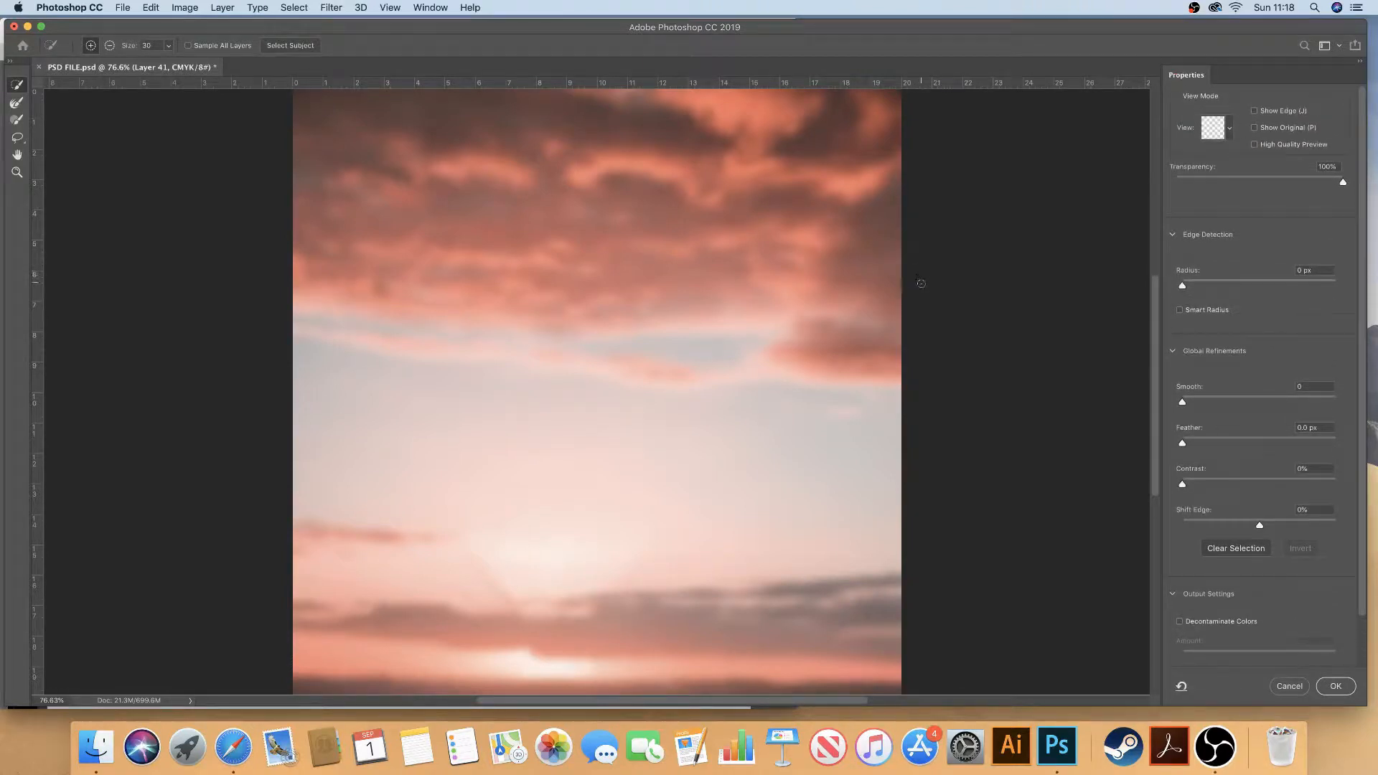
click(1229, 128)
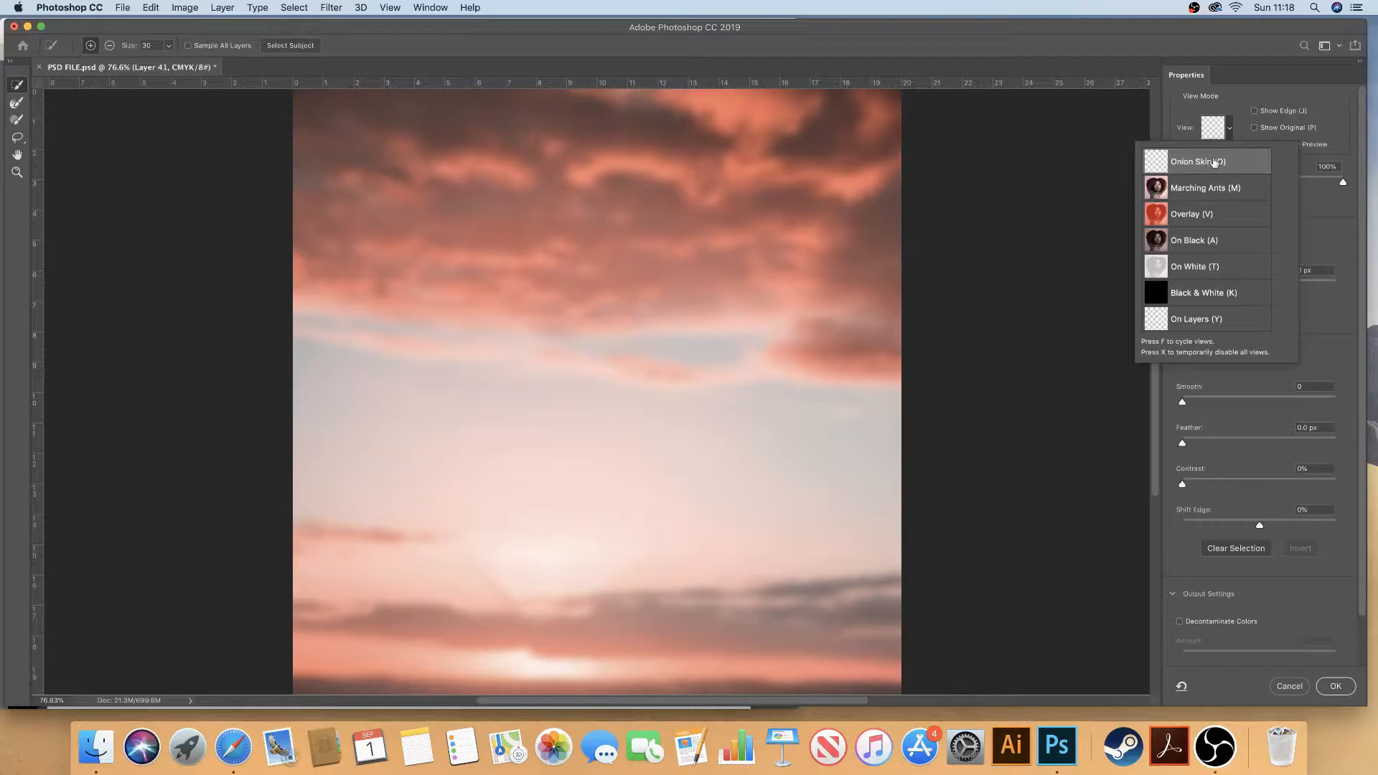
click(1234, 123)
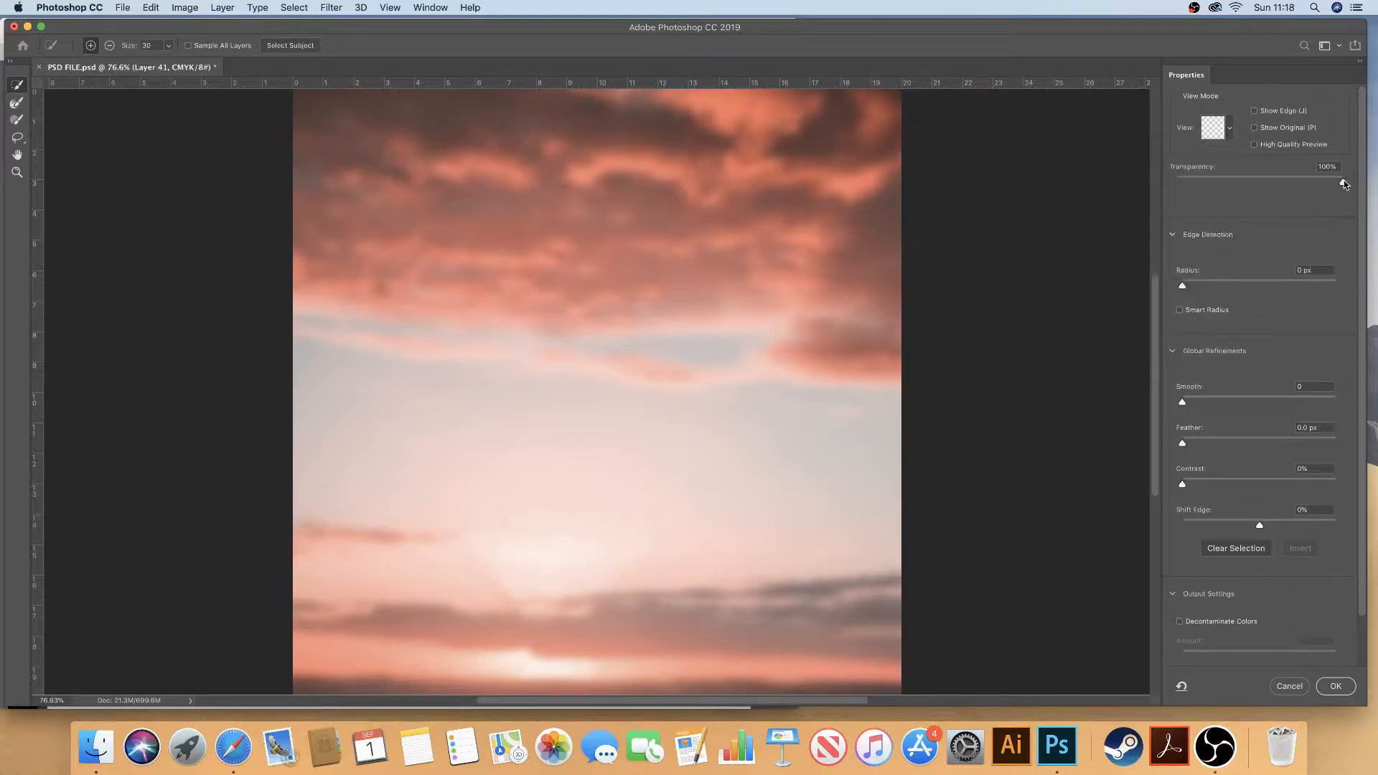
drag(1345, 184, 1261, 181)
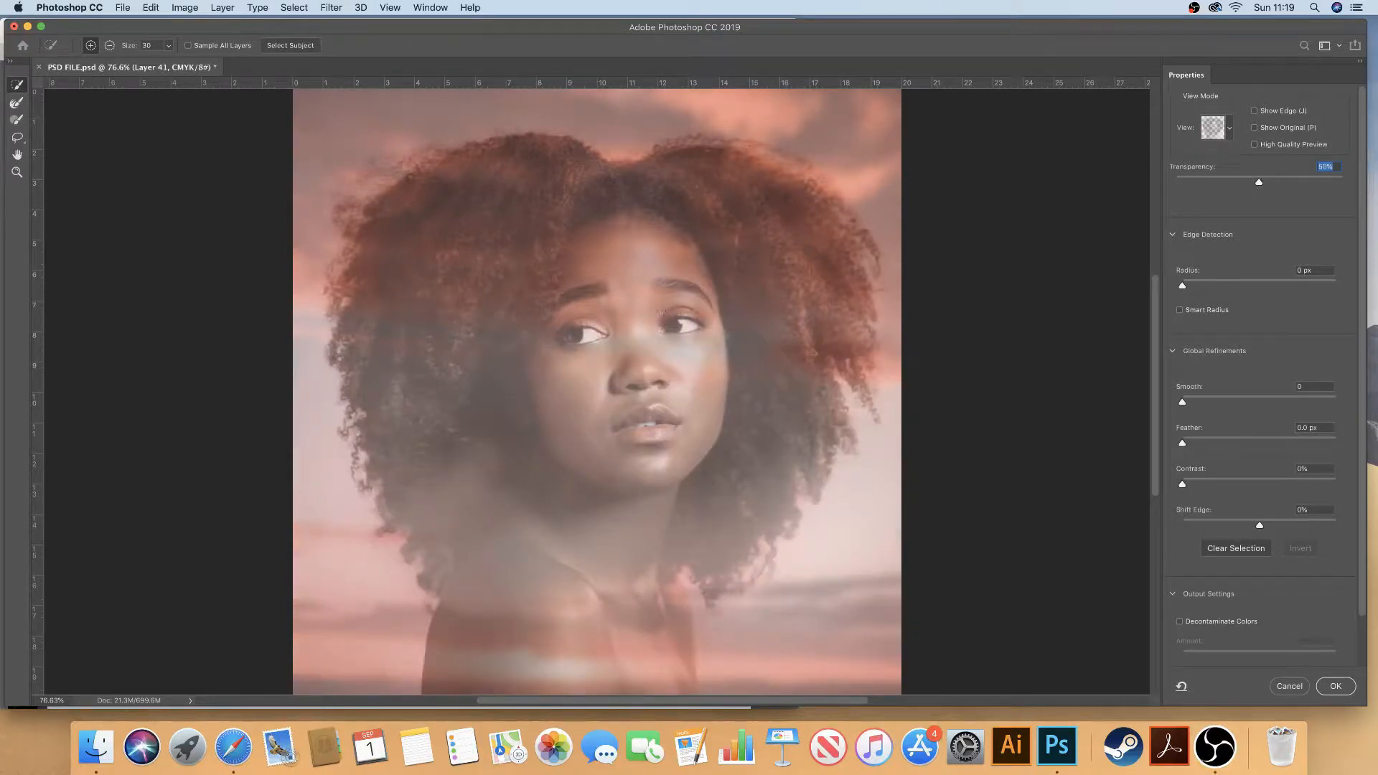
drag(1253, 183, 1137, 177)
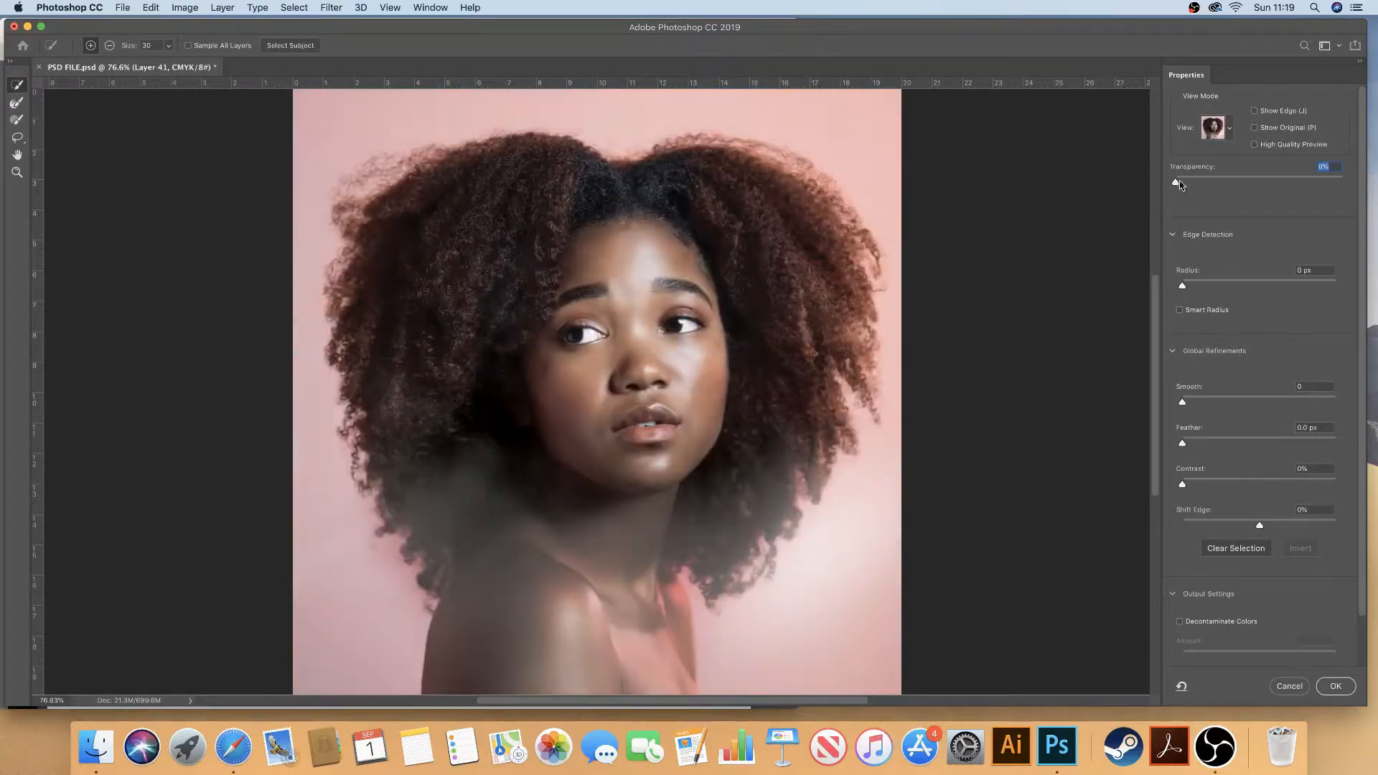
drag(1175, 184, 1258, 179)
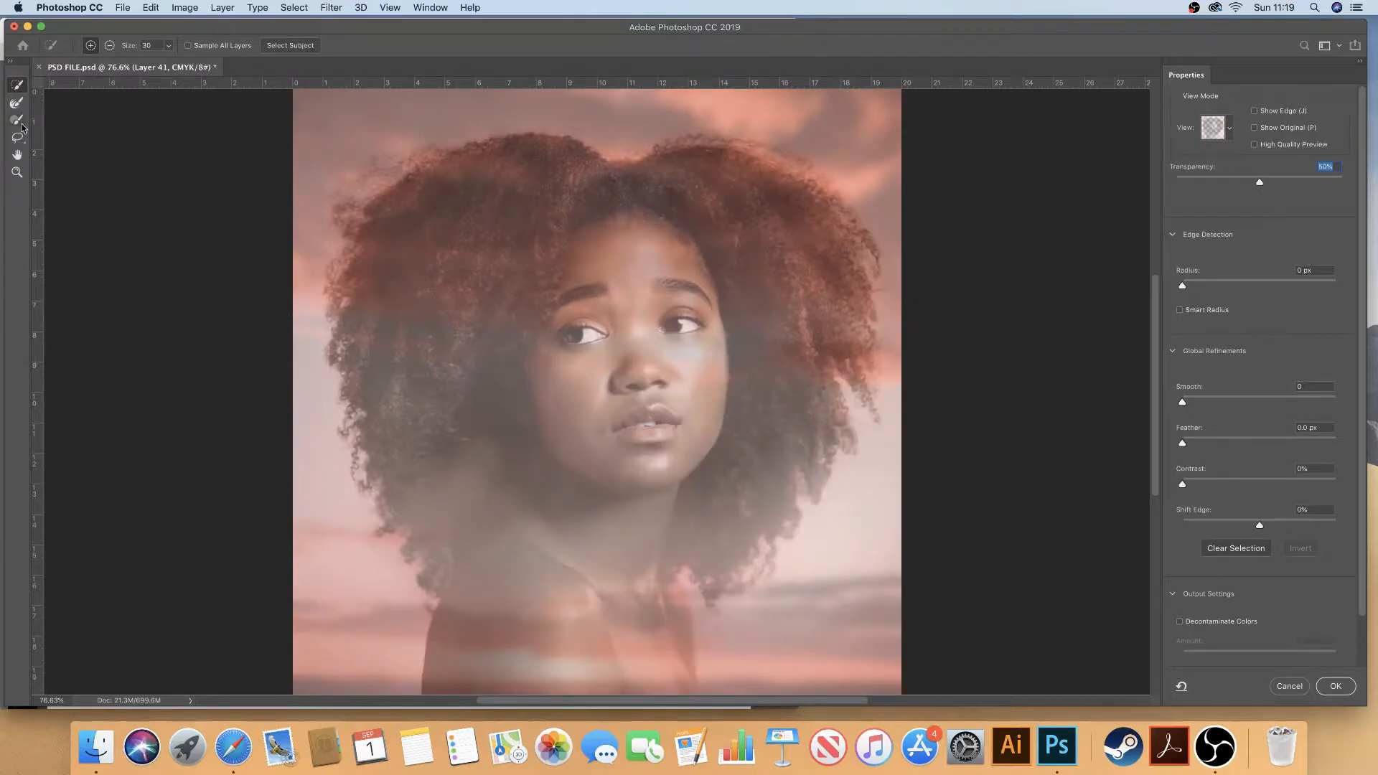
Select the woman's hair, face and shoulders with the Quick Selection tool at brush size 150
click(17, 87)
click(168, 46)
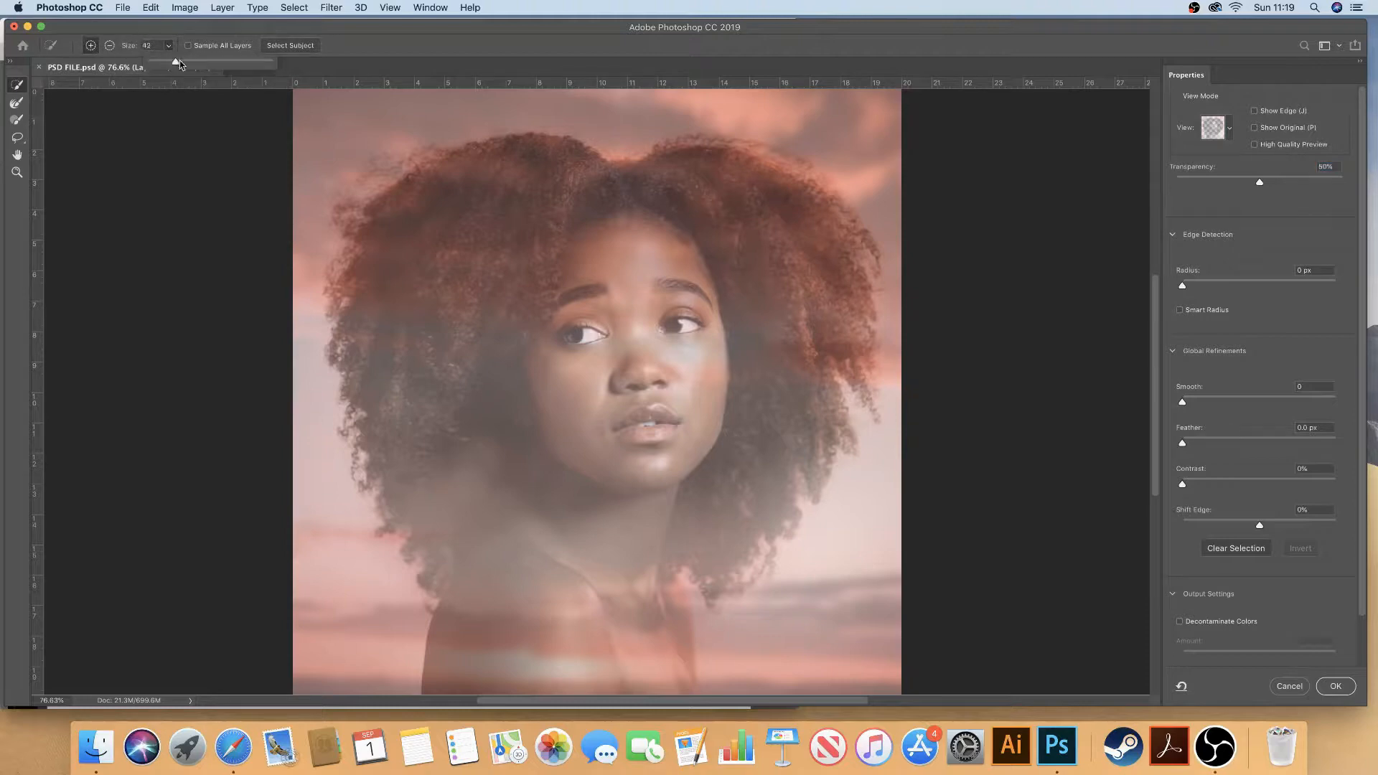
mouse_move(179, 61)
mouse_down()
mouse_move(221, 73)
mouse_move(210, 67)
mouse_up()
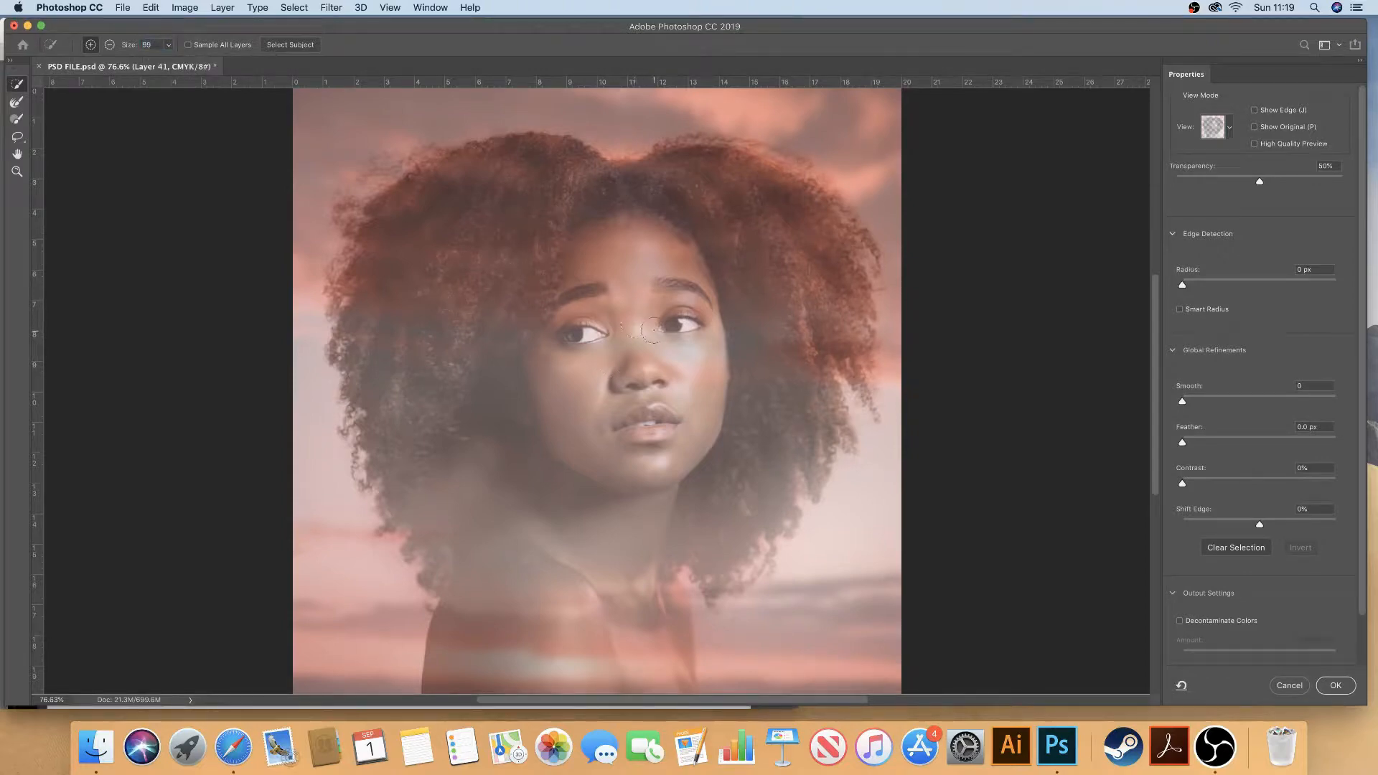
key(bracketright)
key(bracketright)
key(bracketright)
mouse_move(669, 320)
mouse_down()
mouse_move(622, 260)
mouse_move(584, 272)
mouse_move(553, 317)
mouse_move(549, 364)
mouse_move(603, 435)
mouse_move(648, 462)
mouse_move(596, 574)
mouse_up()
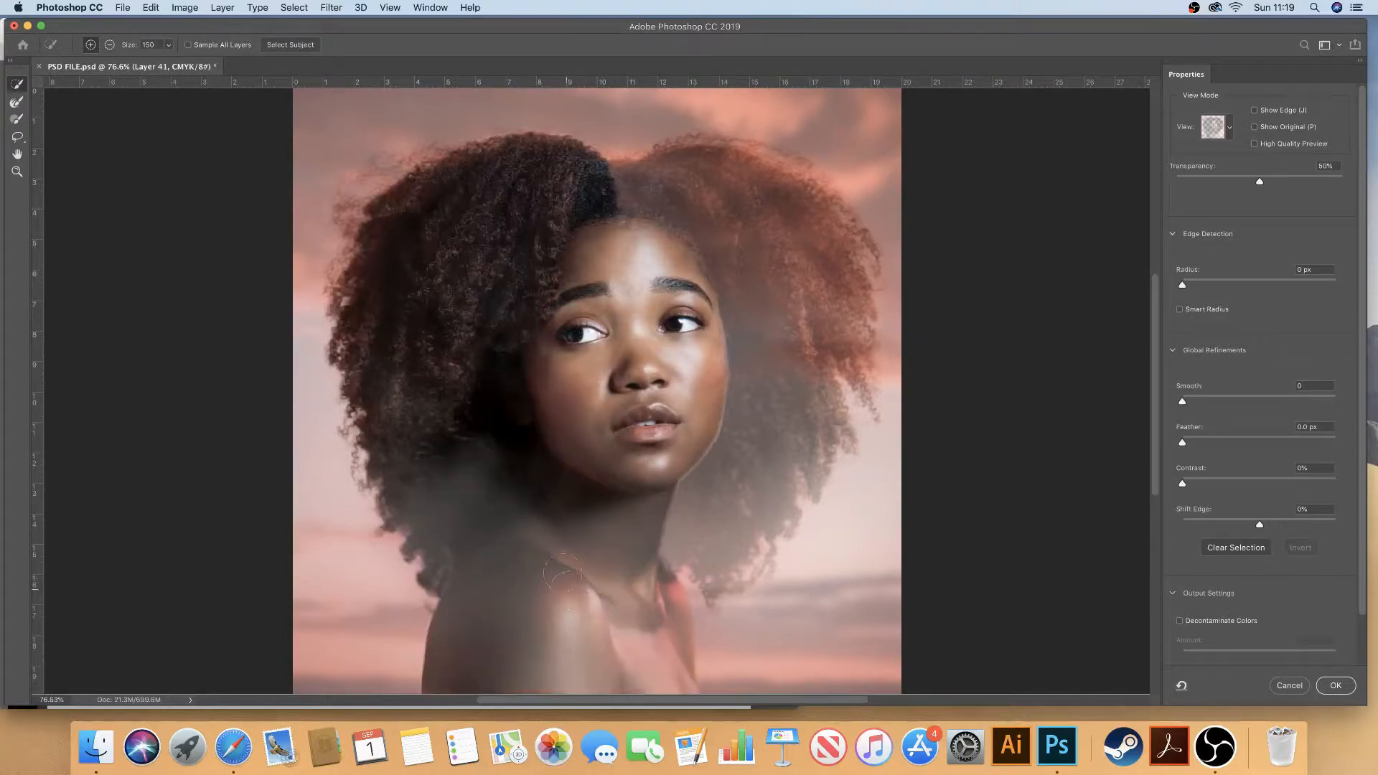
drag(670, 194, 743, 222)
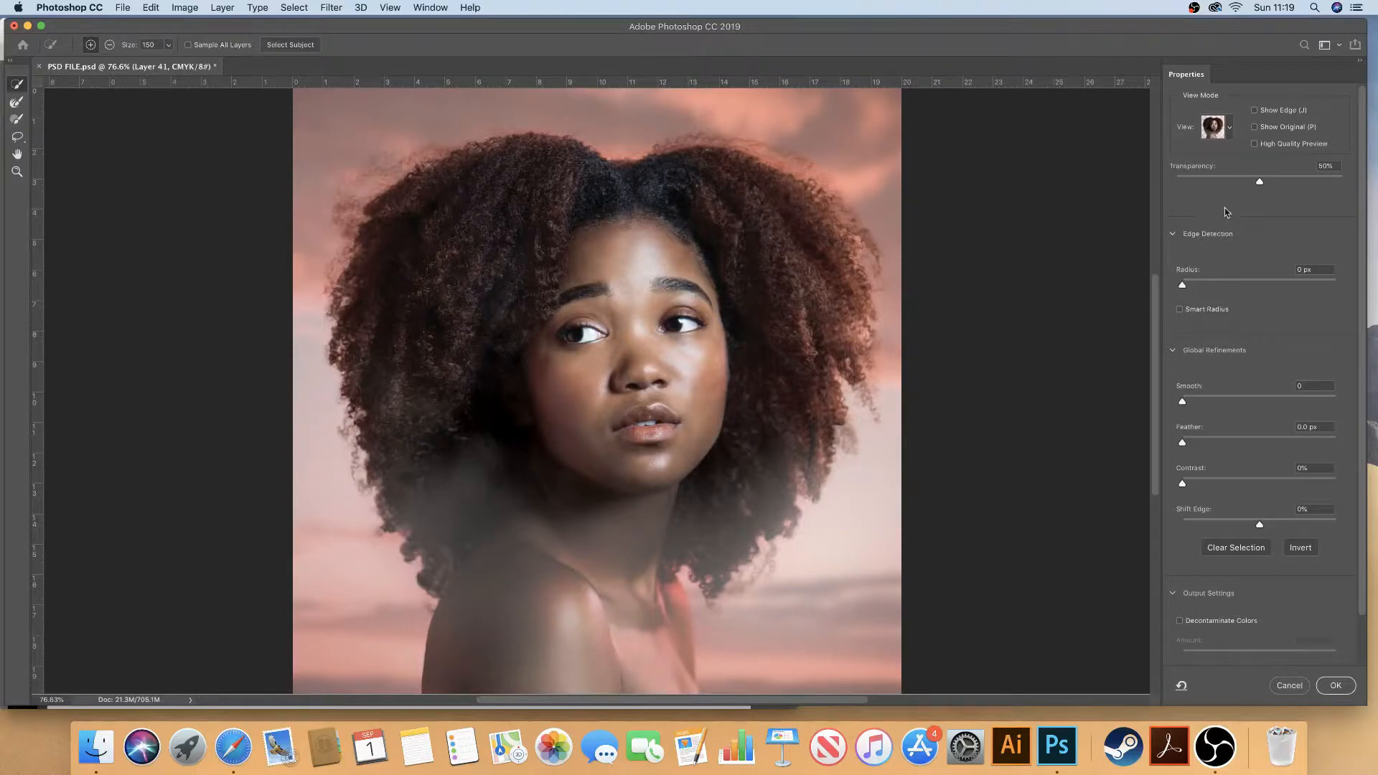
Set the transparency to 49% and check the selection in Black & White before returning to Onion Skin view
mouse_move(1261, 180)
mouse_down()
mouse_move(1154, 189)
mouse_move(1257, 187)
mouse_up()
click(1219, 127)
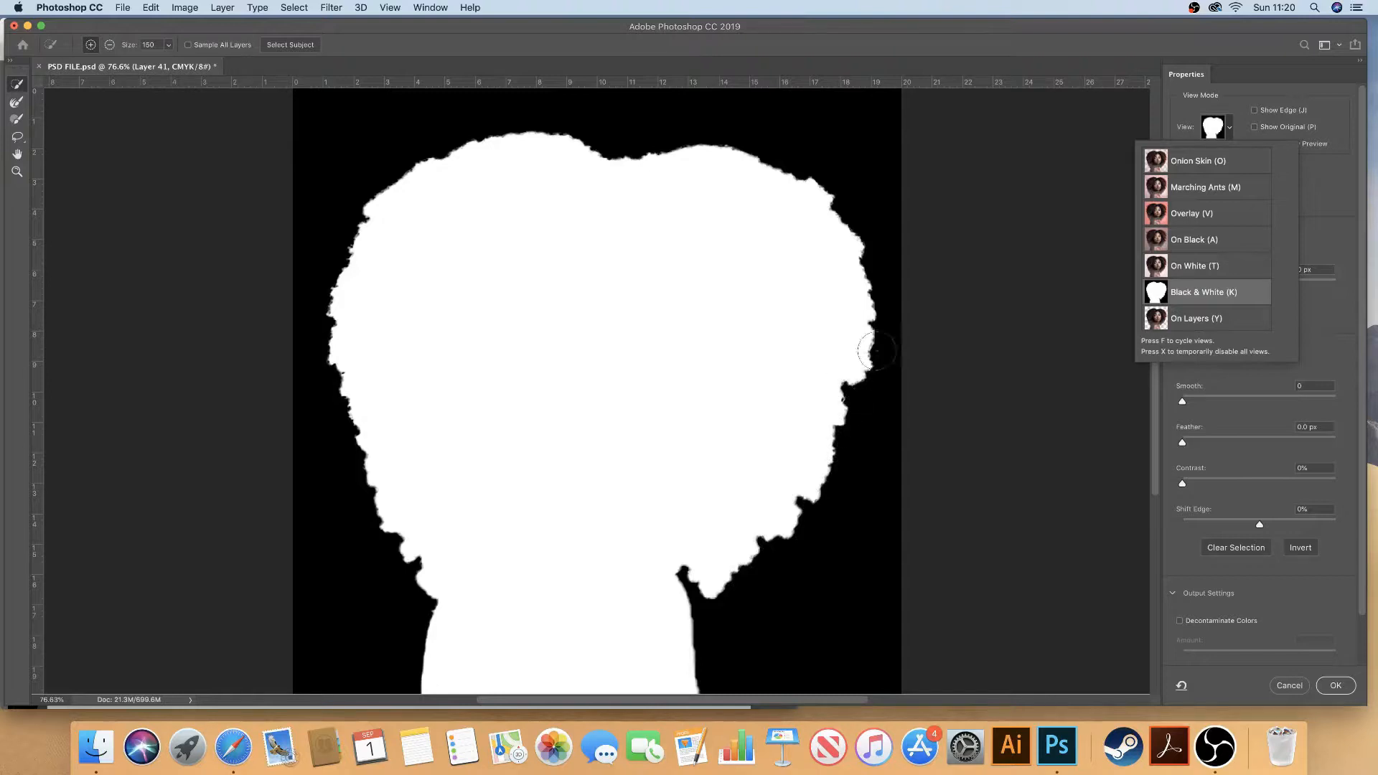
click(1232, 159)
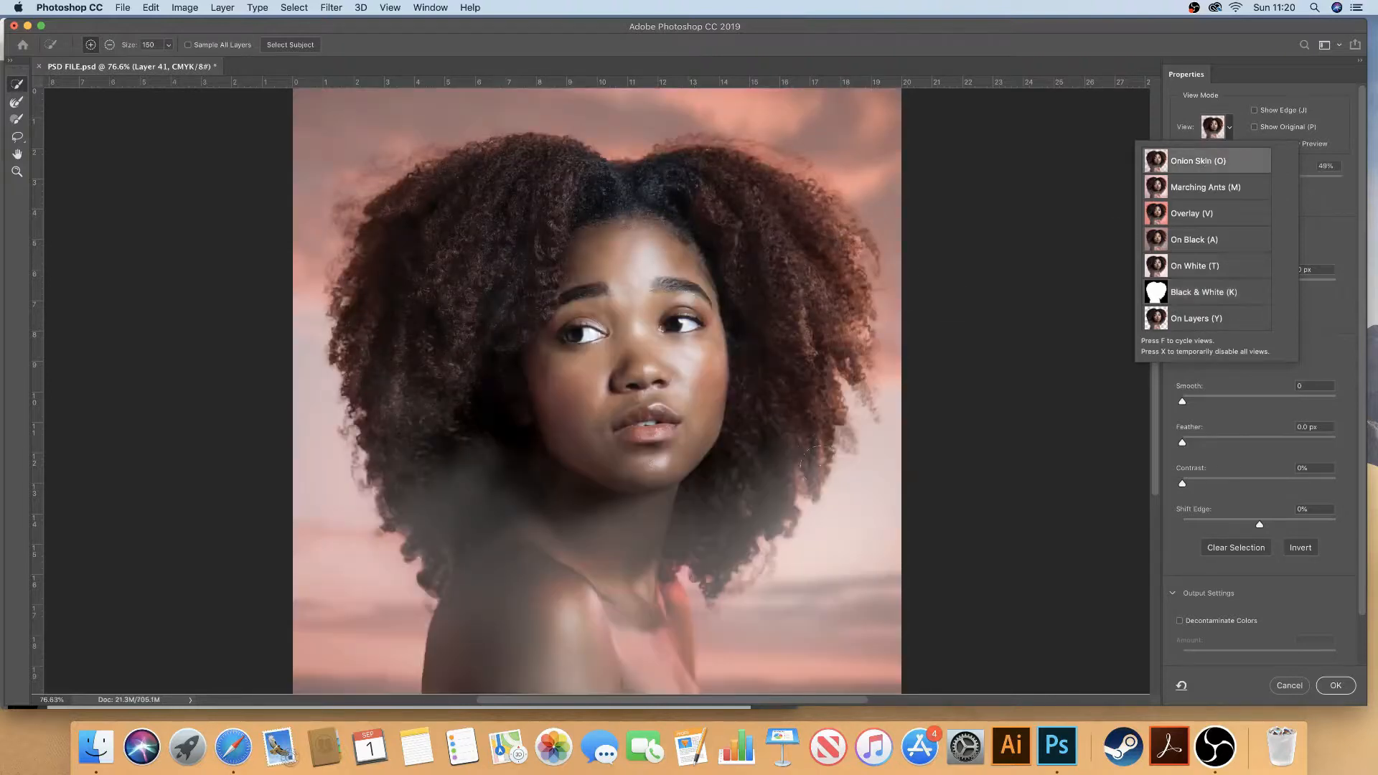
click(1246, 119)
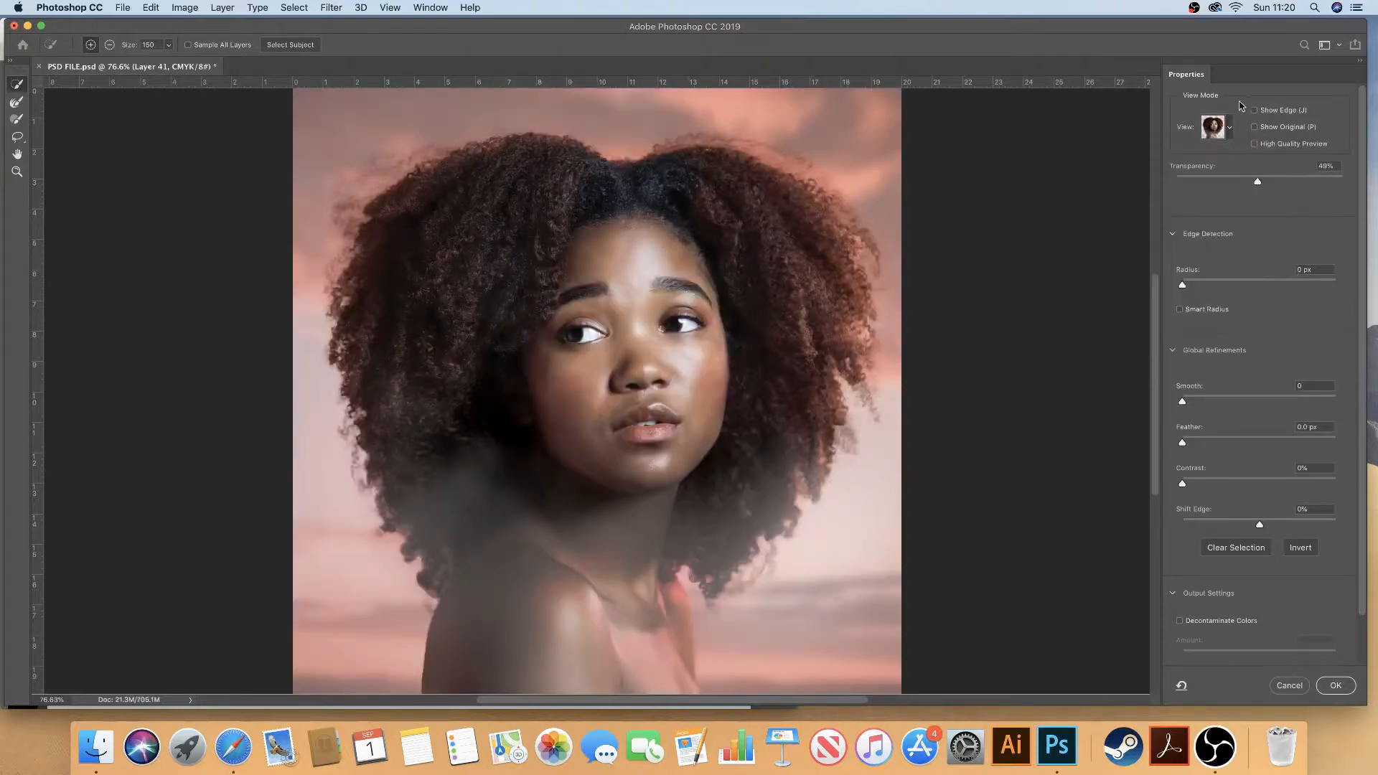
Enable Smart Radius with an edge detection radius of 250 px and show the selection in Black & White view
click(1179, 310)
drag(1183, 287, 1214, 290)
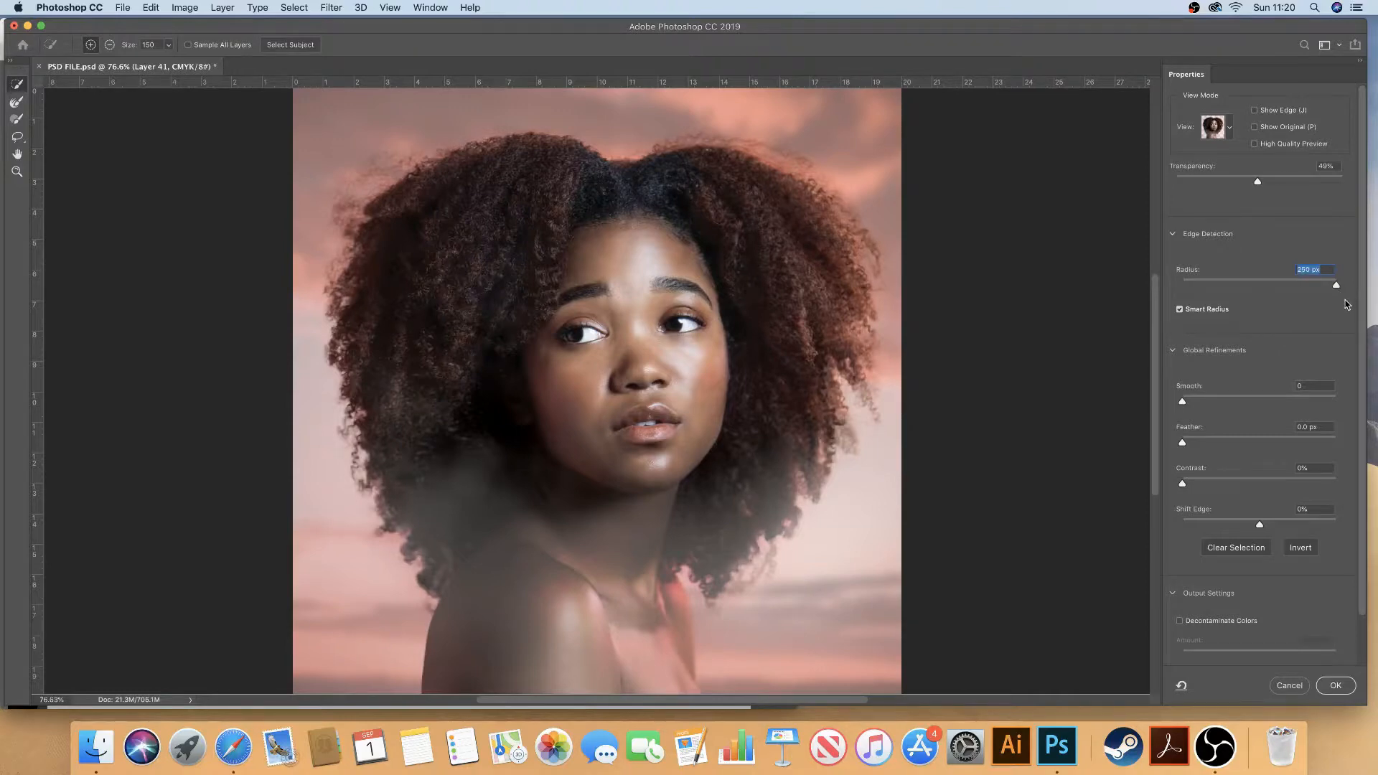
click(1232, 132)
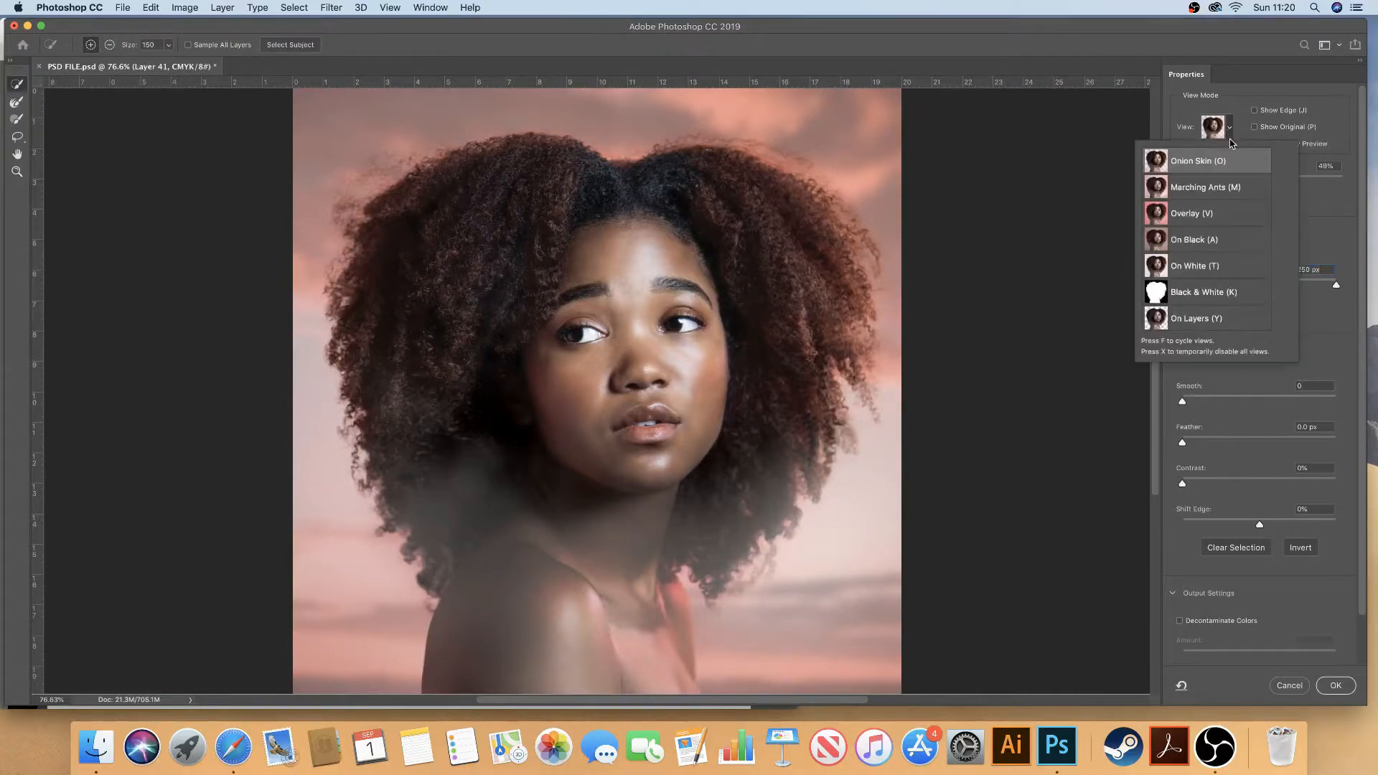
click(1196, 290)
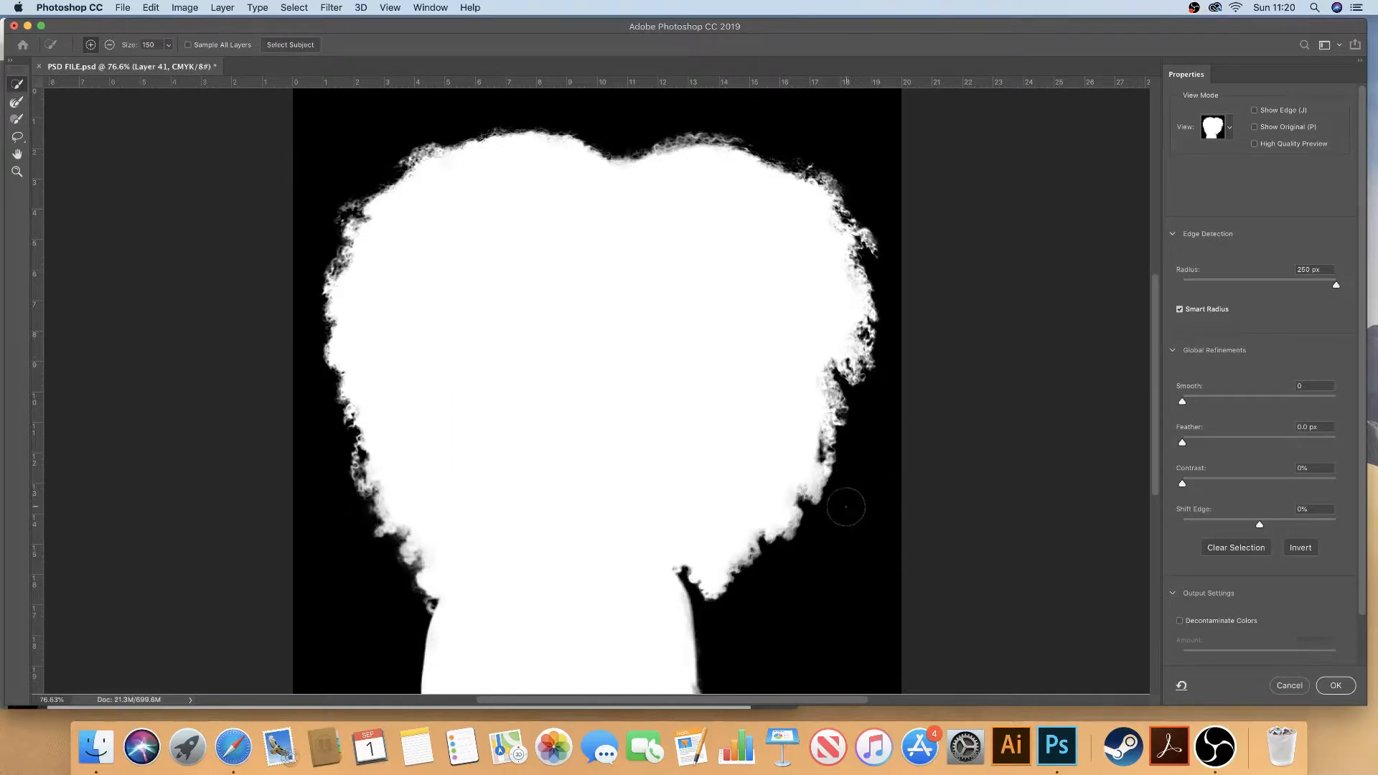
Compare the mask edge with and without the radius refinement, and return to Onion Skin view
key(super+z)
key(super+z)
key(super+z)
key(super+z)
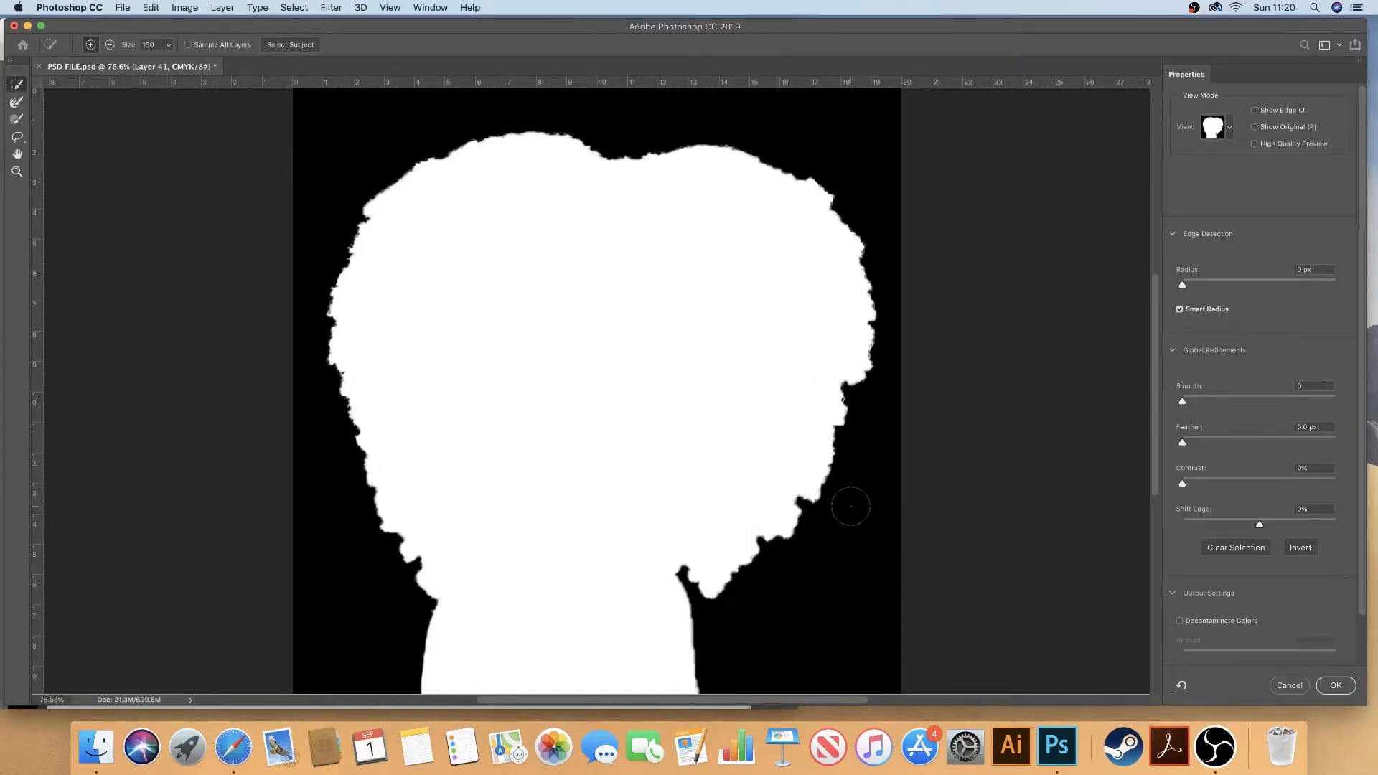
key(super+z)
key(super+z)
key(super+z)
key(super+z)
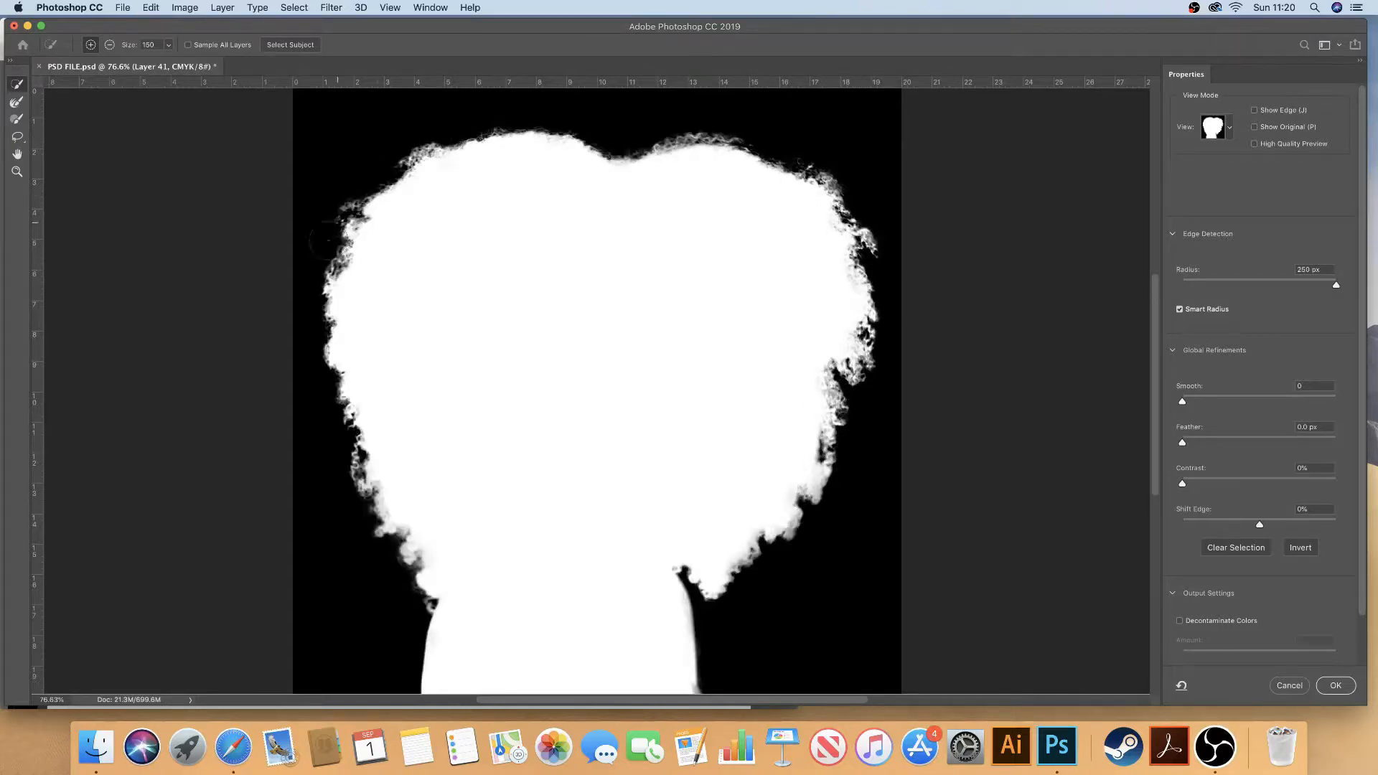
click(1230, 129)
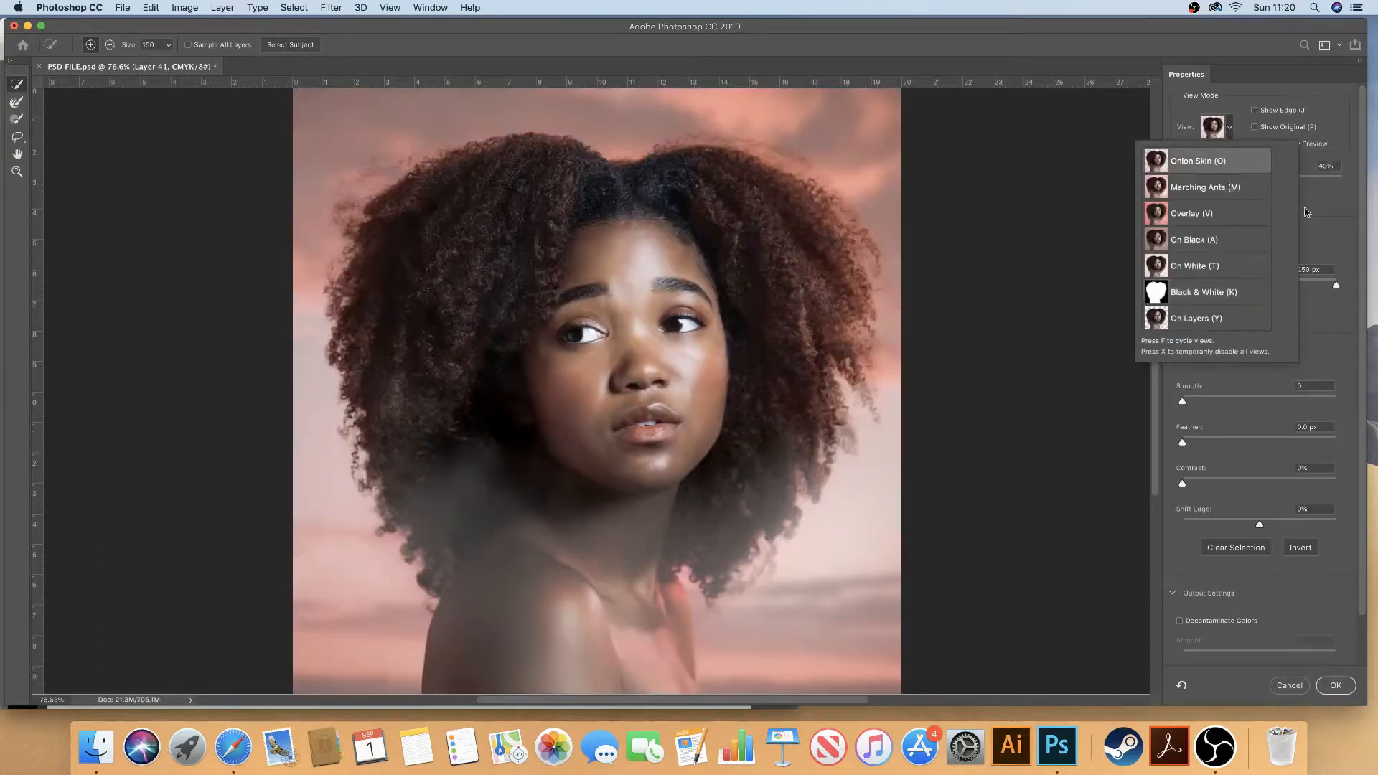
click(1334, 234)
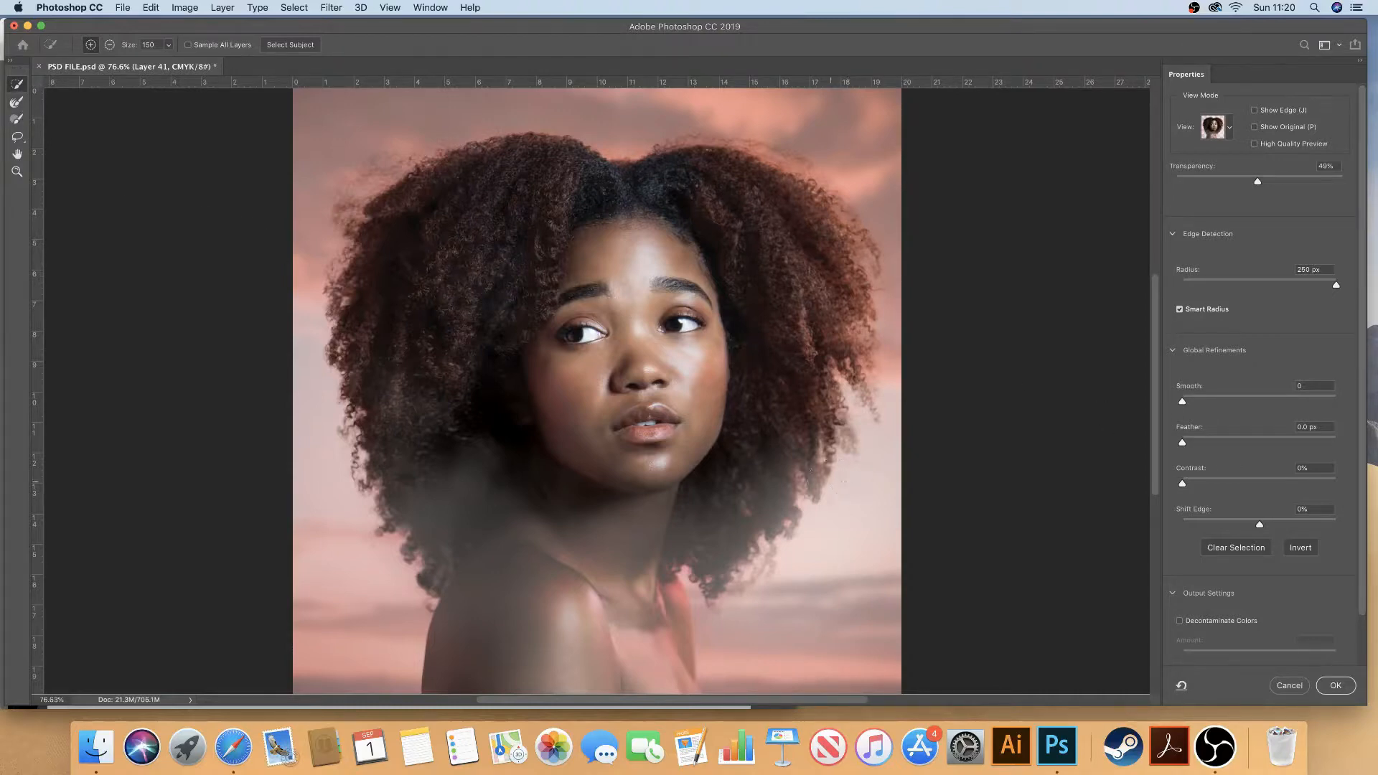
Inspect the cutout's curl edges on the right side of the hair up close for leftover background
key(z)
click(871, 408)
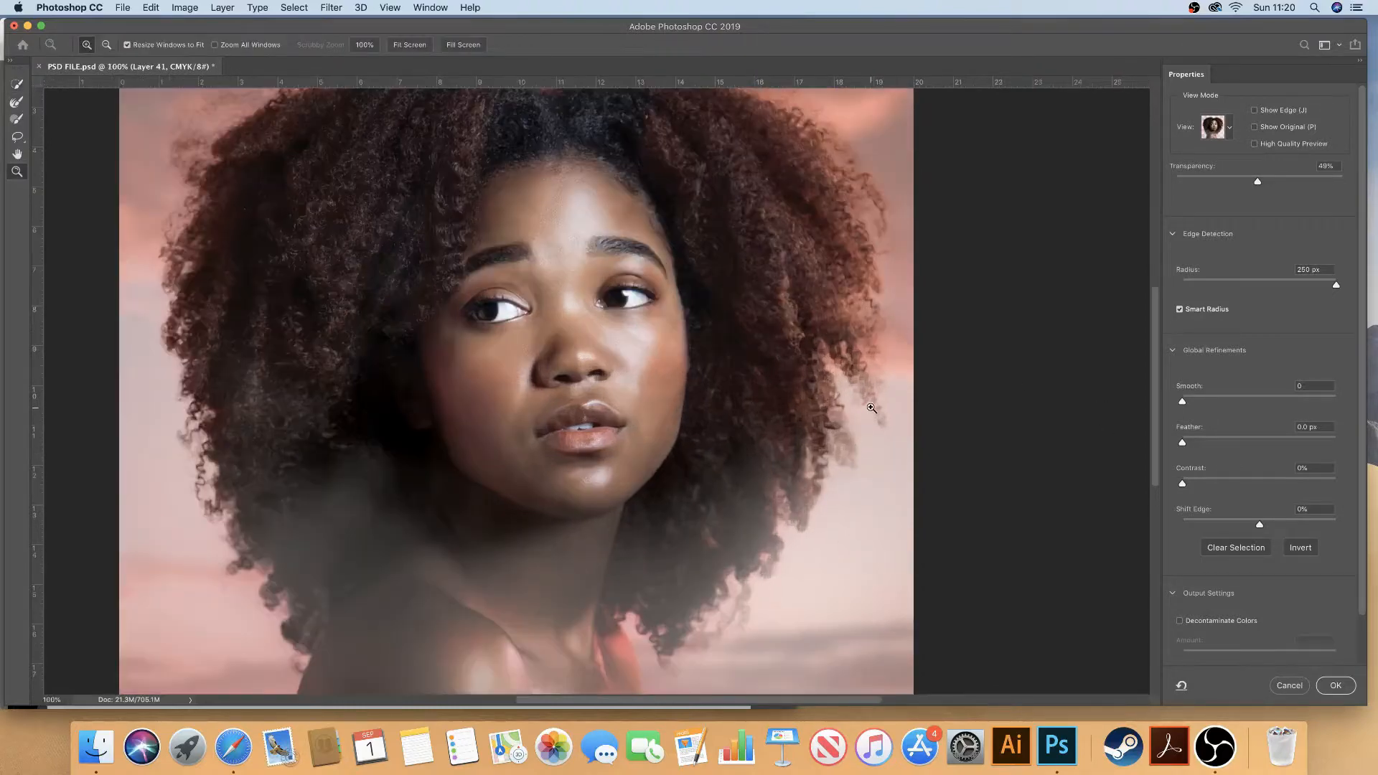
click(870, 404)
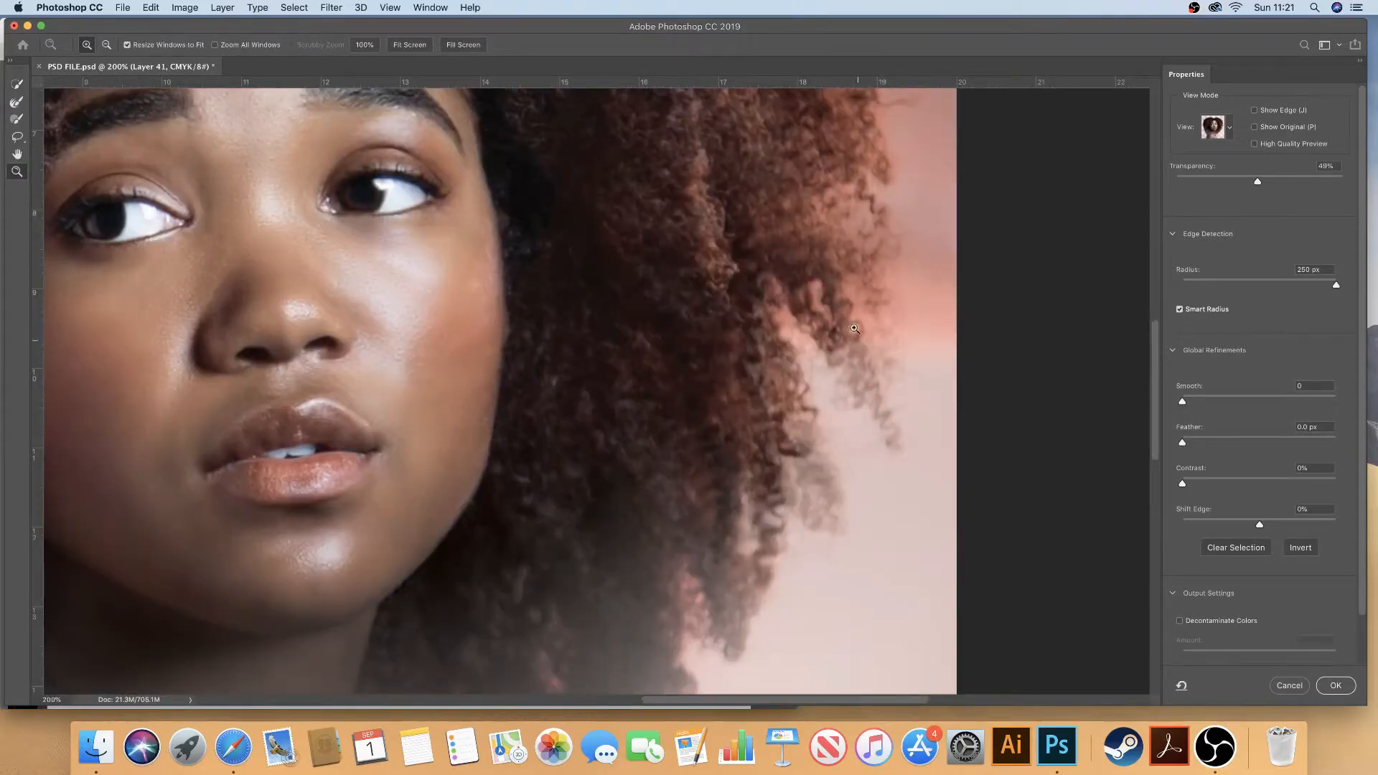
key(alt)
alt+click(791, 461)
alt+click(765, 453)
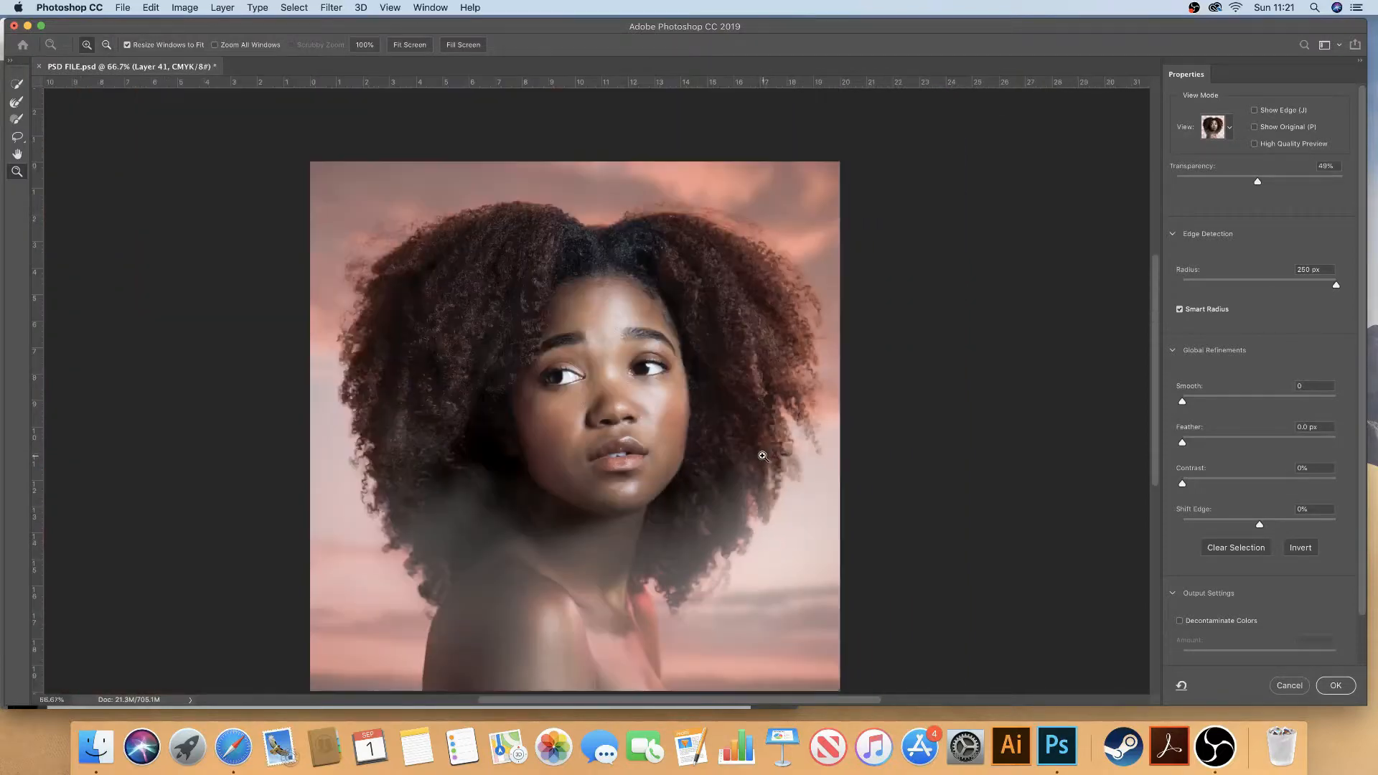
click(781, 422)
drag(752, 442, 838, 416)
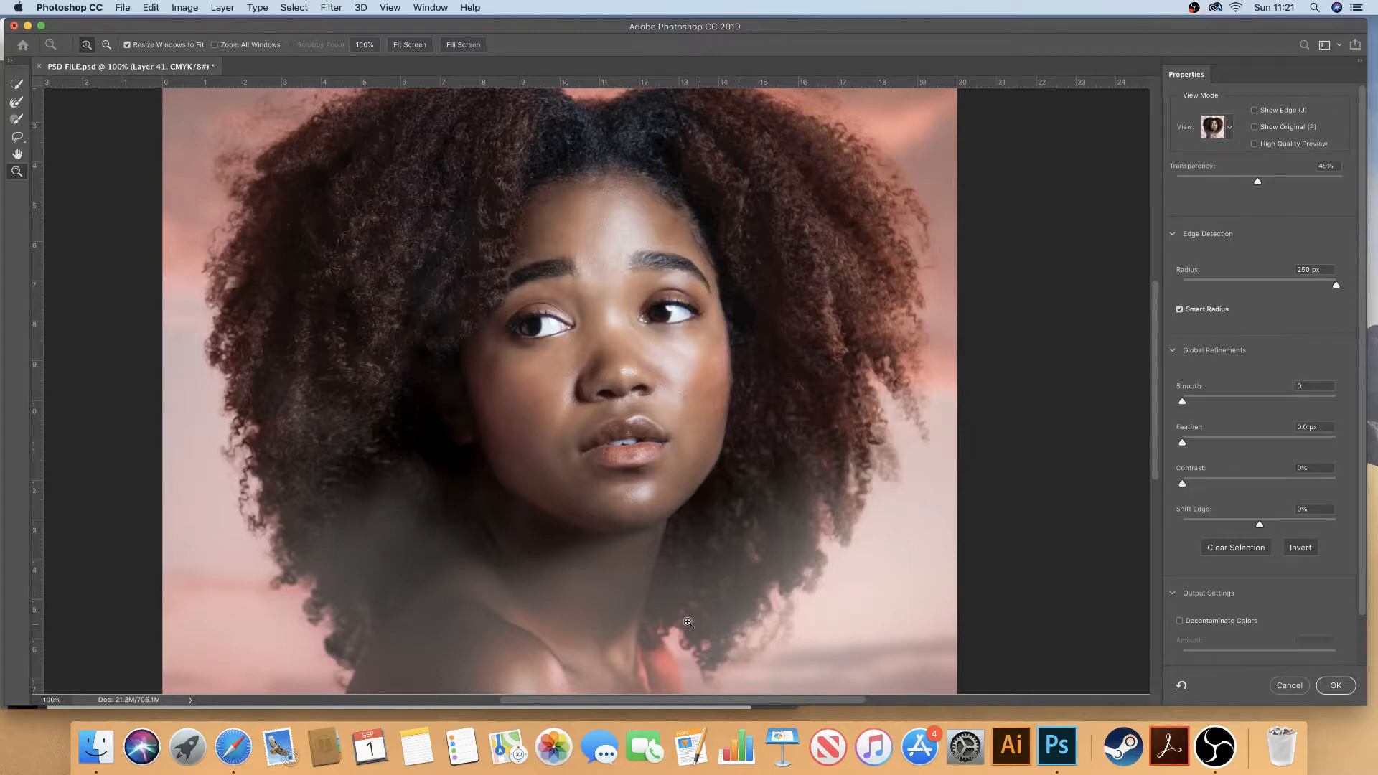
Brush over the curl edges around the outline of the hair with the Refine Edge Brush
click(18, 106)
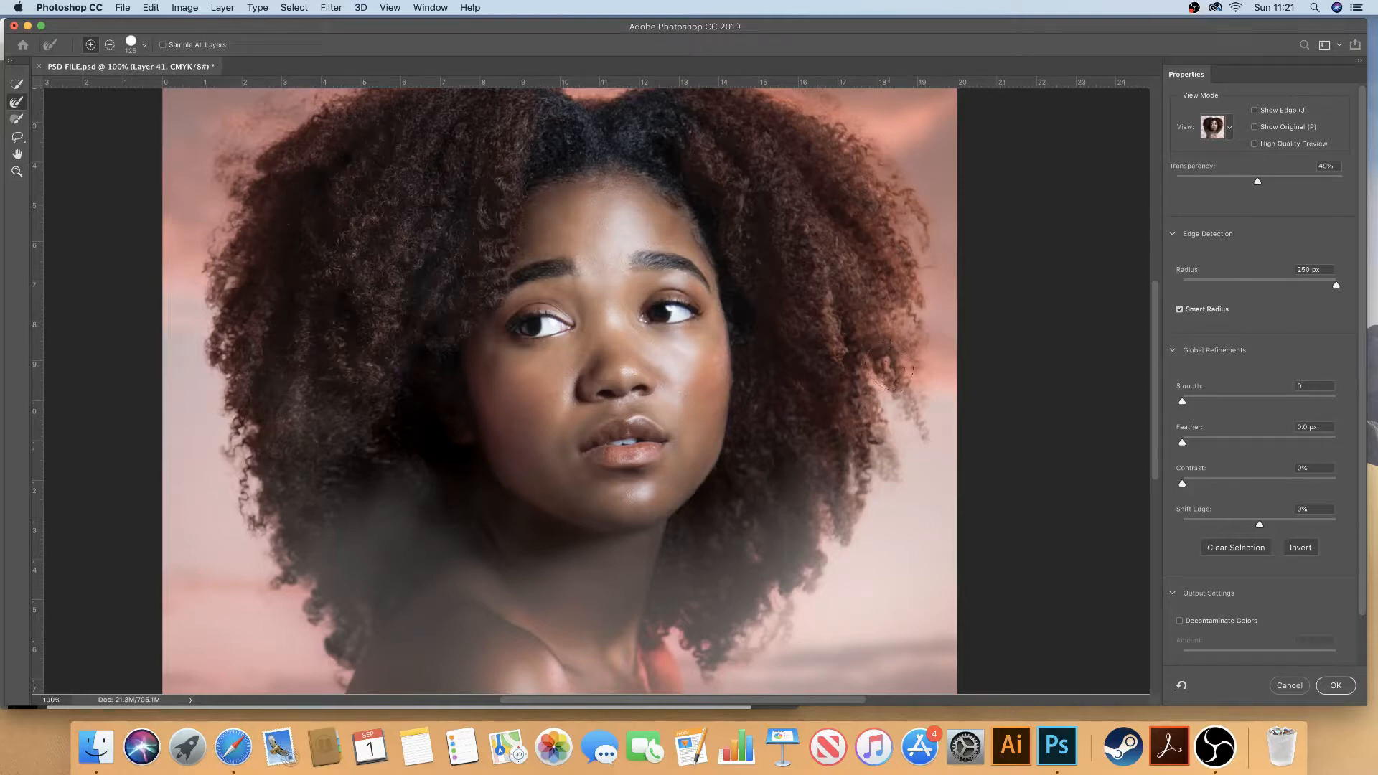
drag(893, 372, 909, 404)
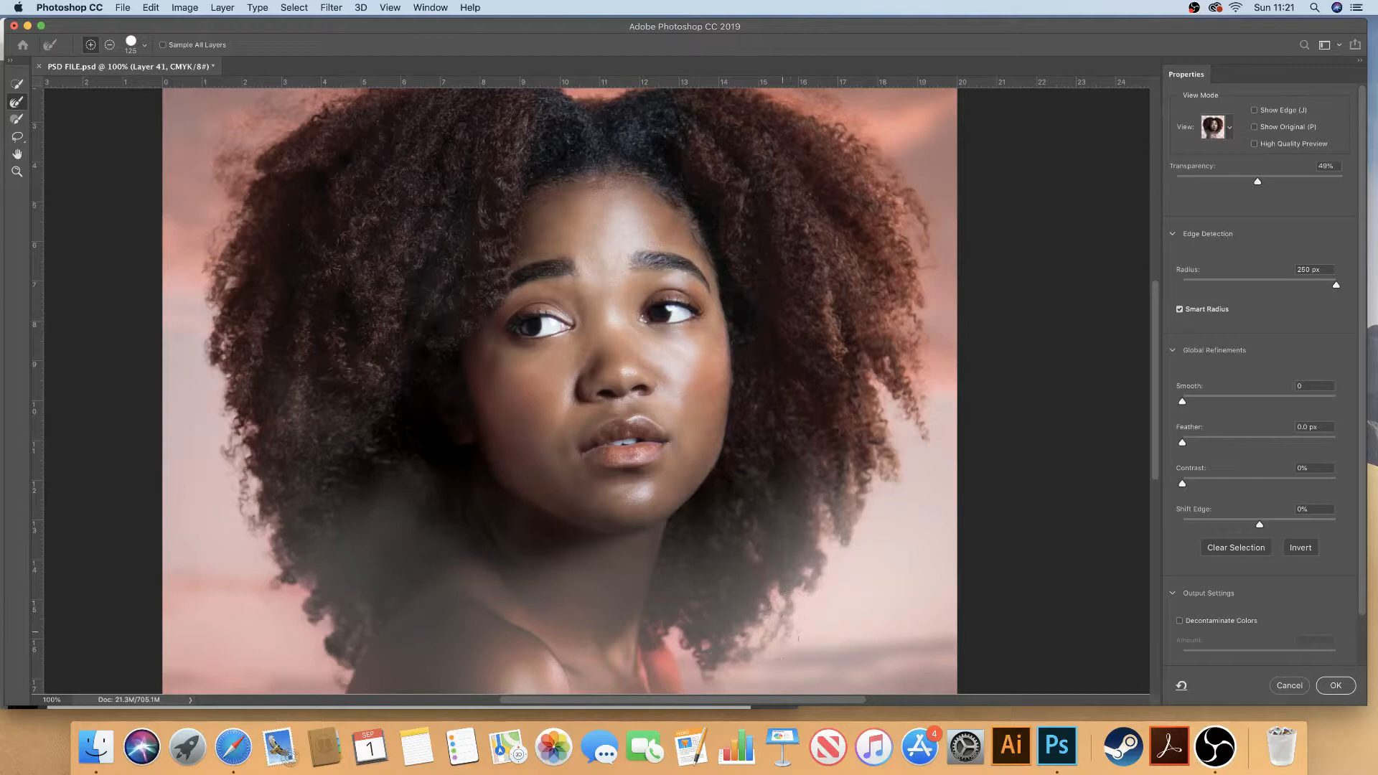
scroll(710, 617, down, 3)
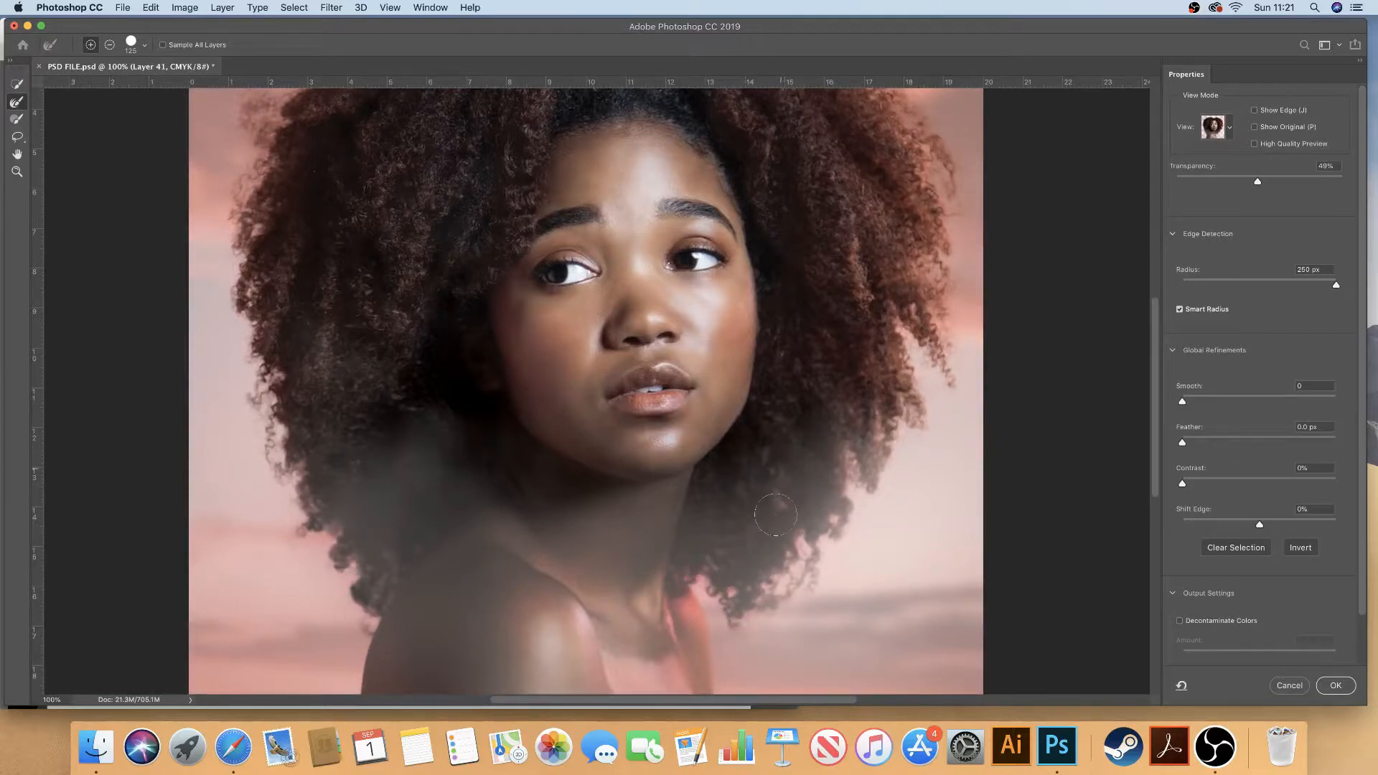
drag(643, 369, 661, 409)
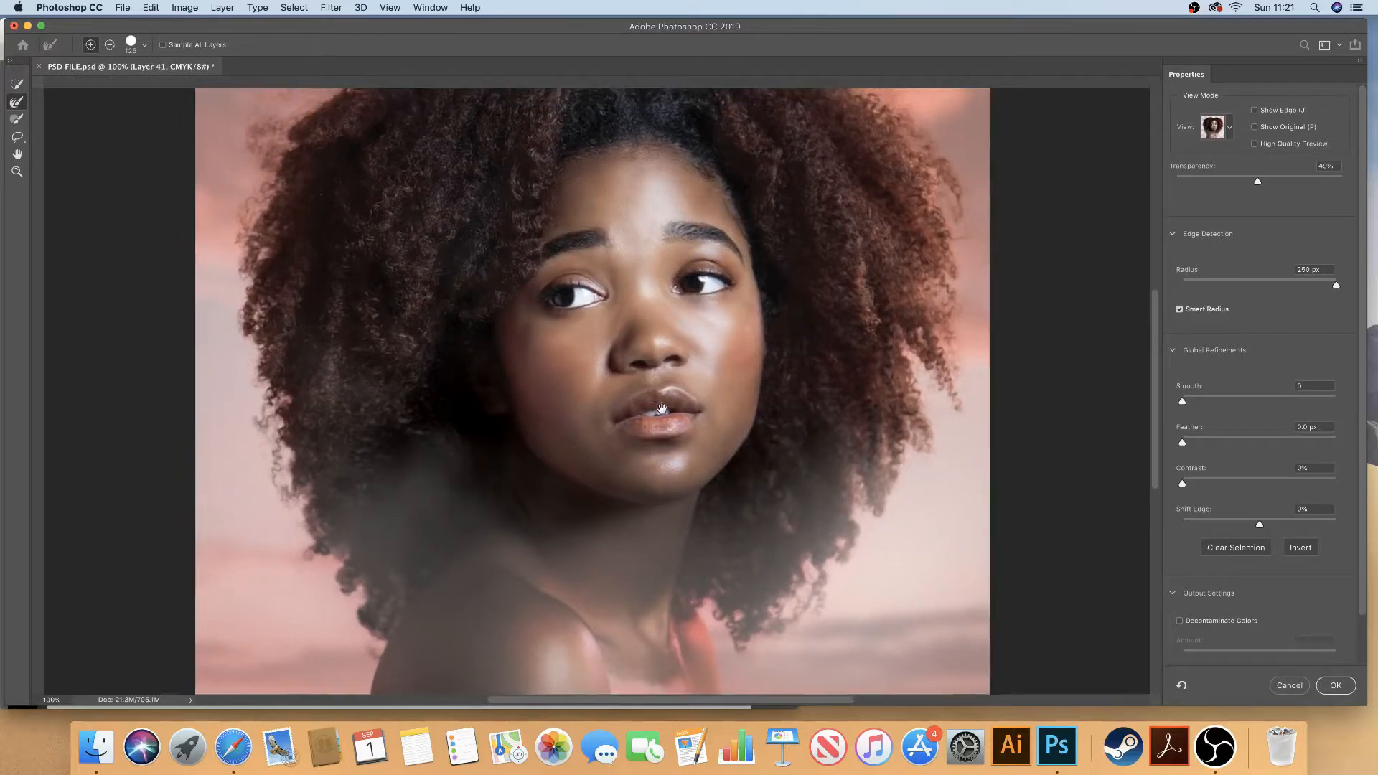
key(ctrl+r)
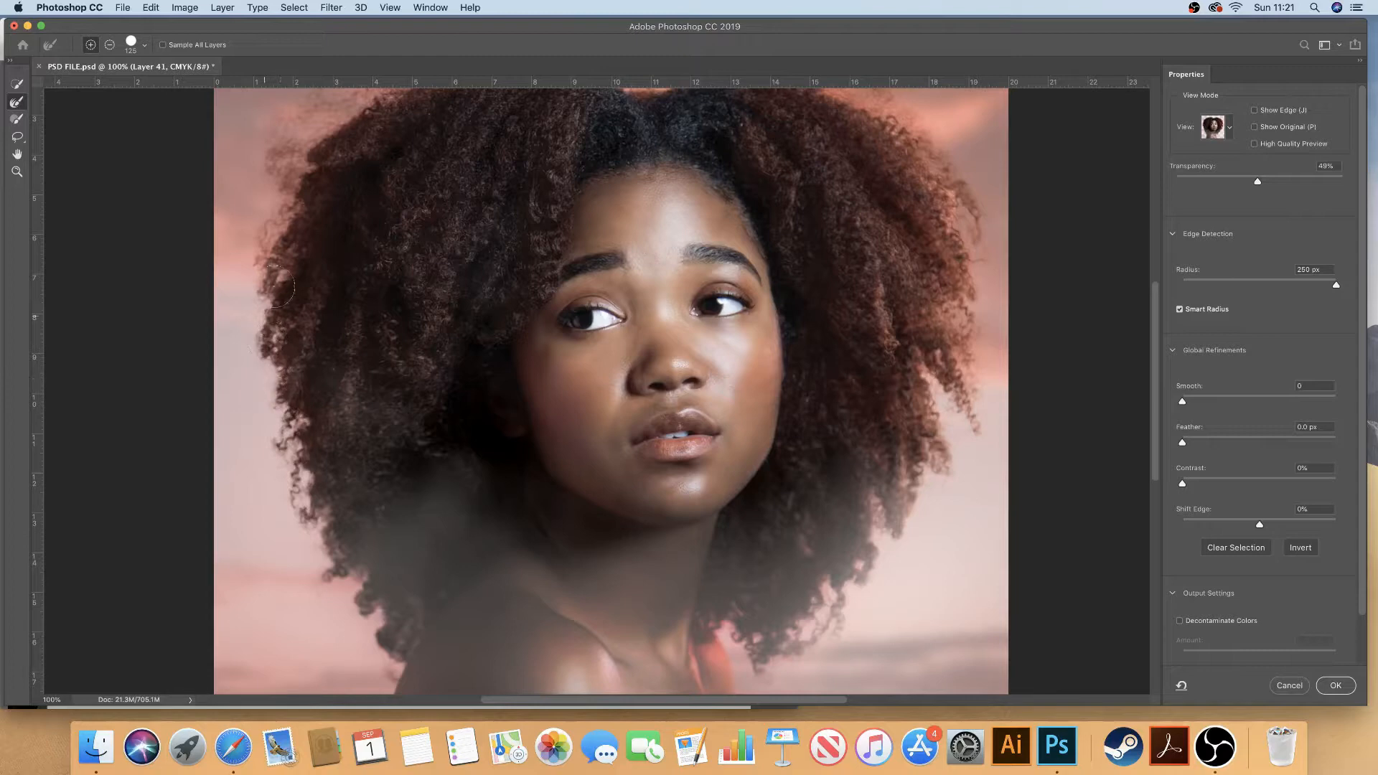
key(space)
drag(402, 214, 422, 440)
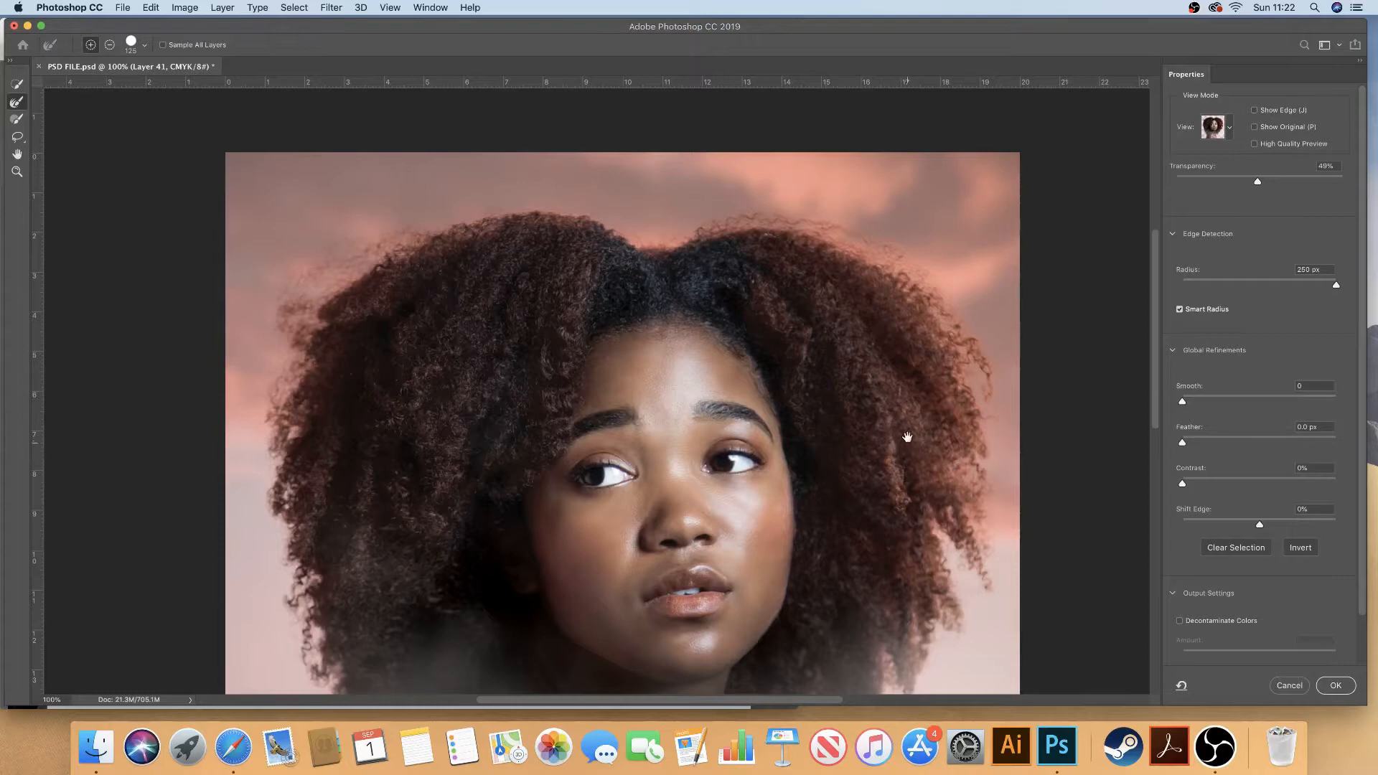
drag(907, 437, 868, 301)
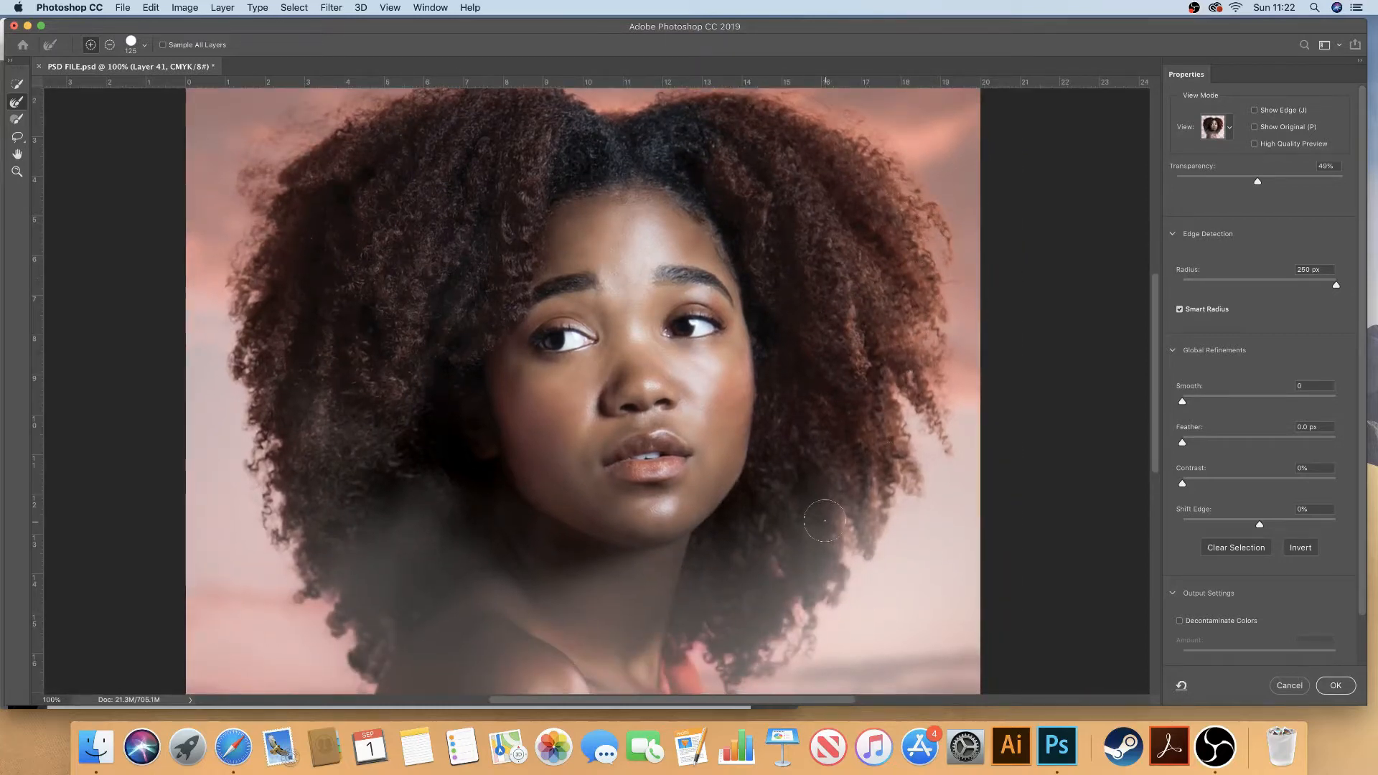
scroll(789, 552, down, 3)
scroll(789, 552, left, 1)
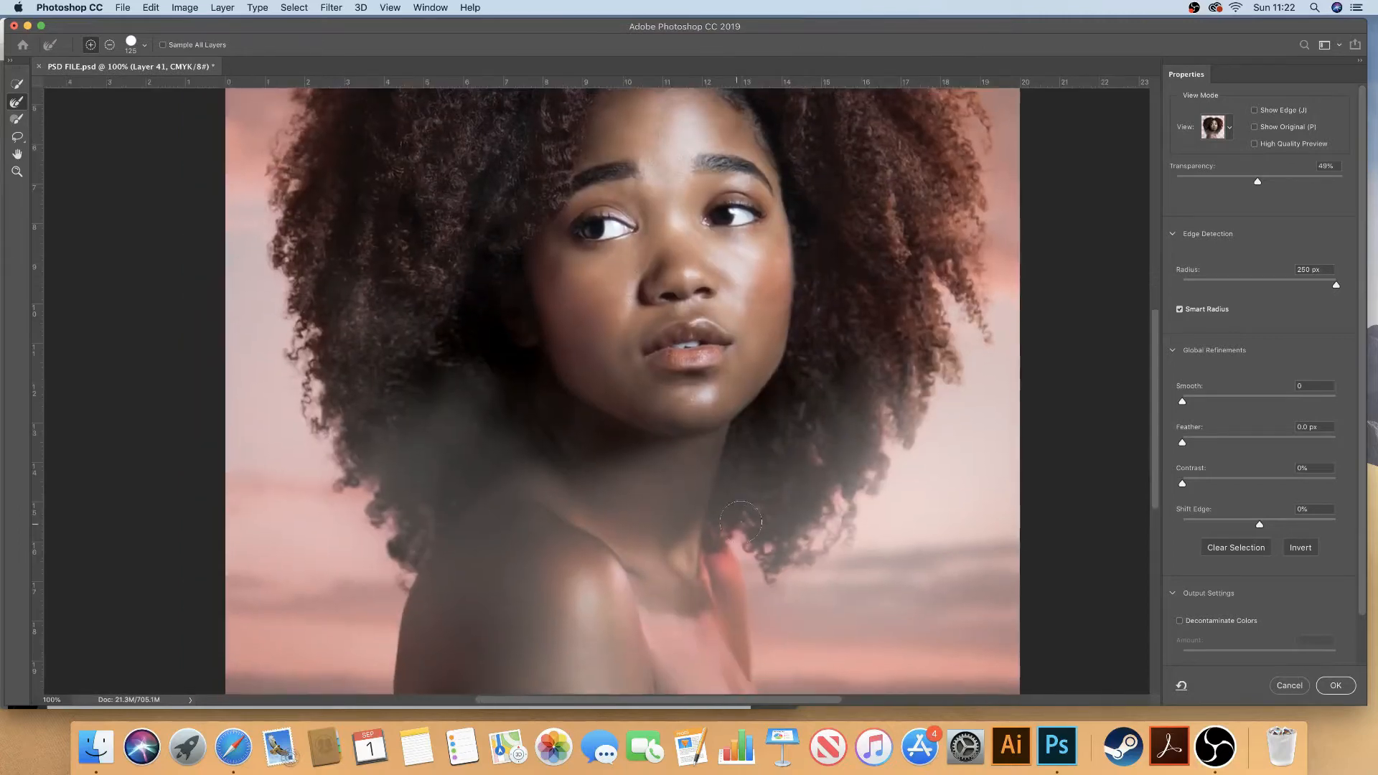
scroll(758, 492, down, 2)
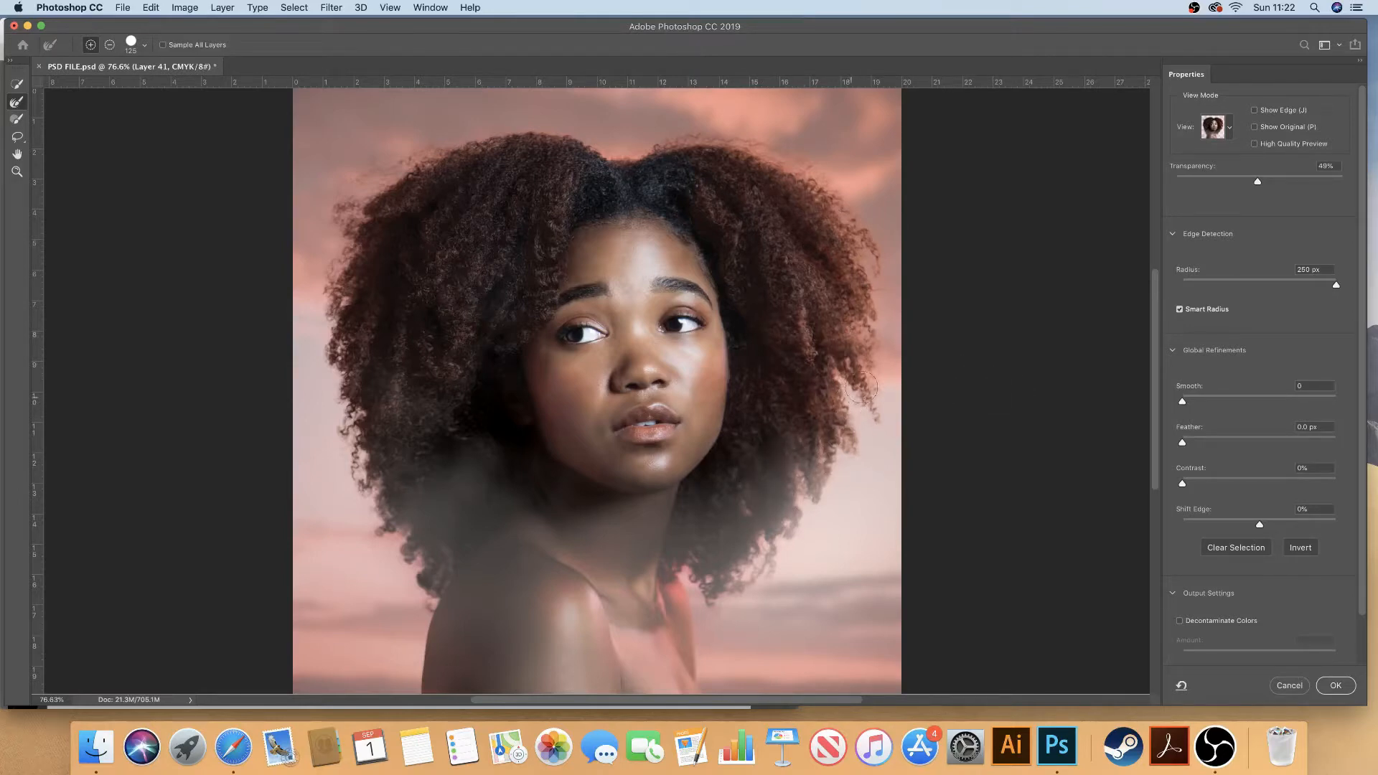
Check the refined hair mask in Black & White view and return to Onion Skin view
click(1237, 133)
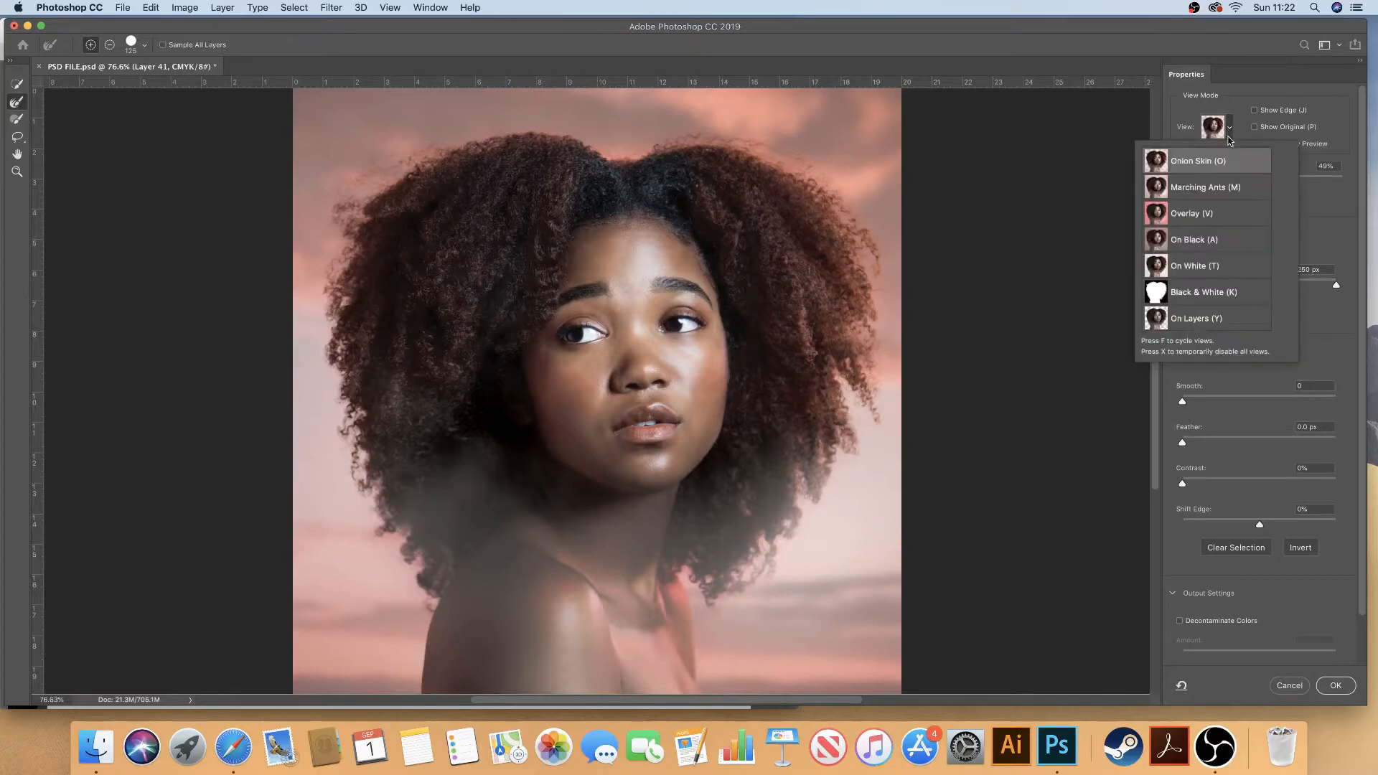
click(1194, 296)
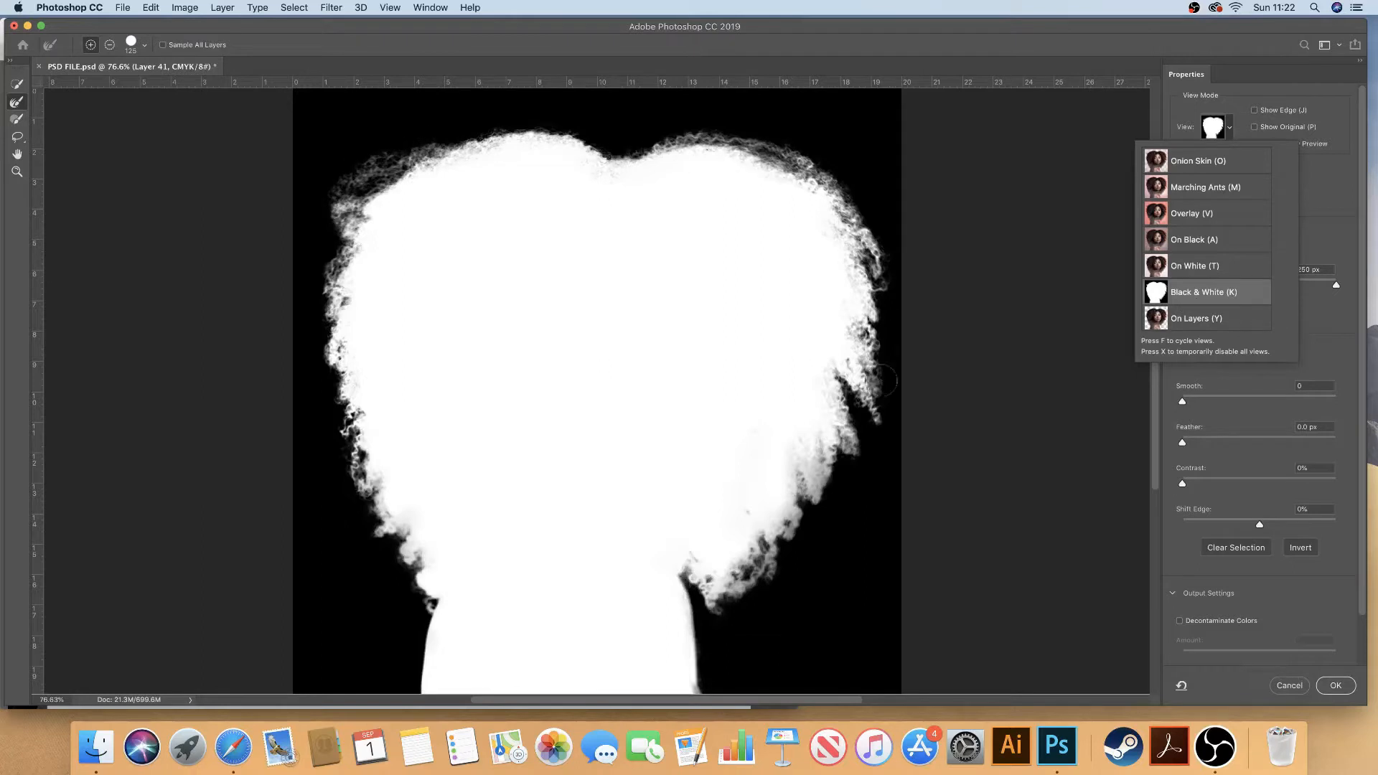
click(1224, 160)
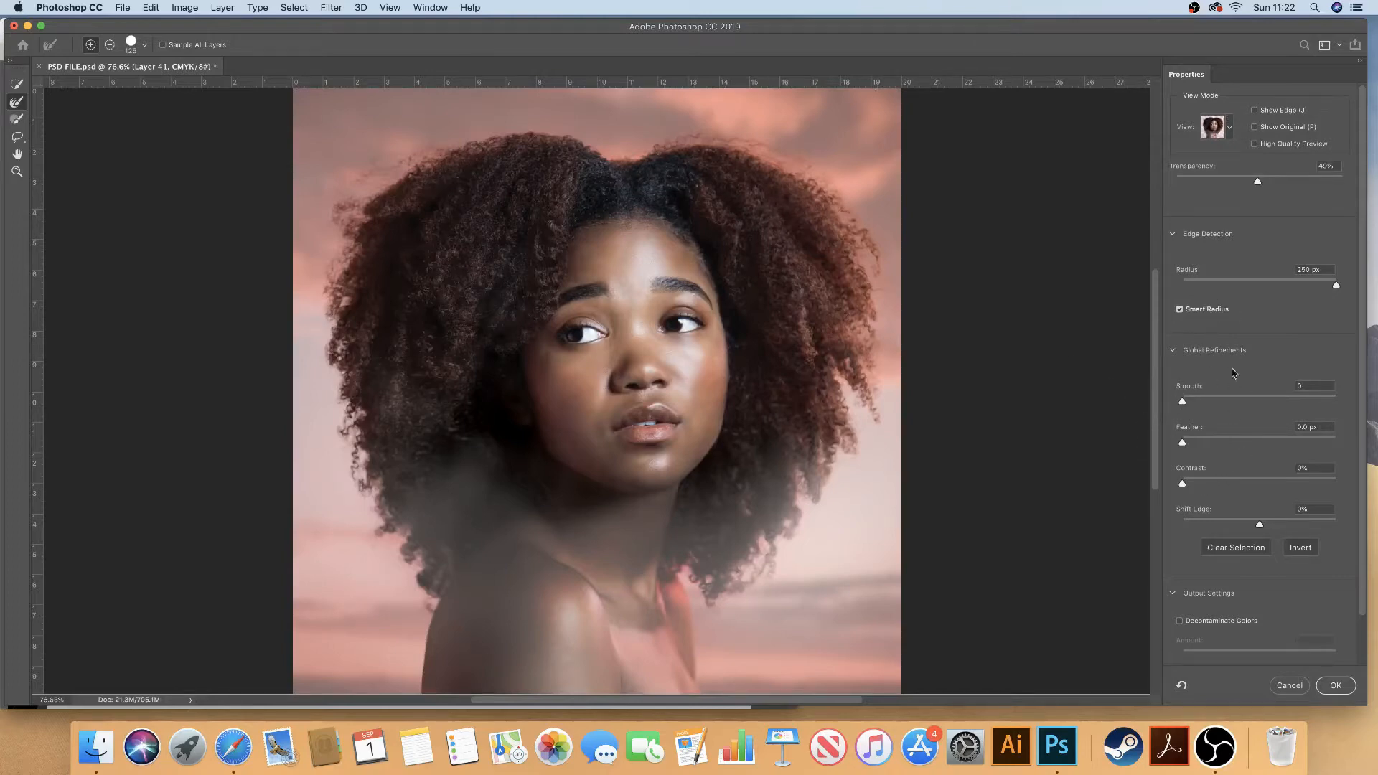
In Black & White view, try a near-maximum contrast on the mask edge, and reset the contrast to 0%
click(1233, 132)
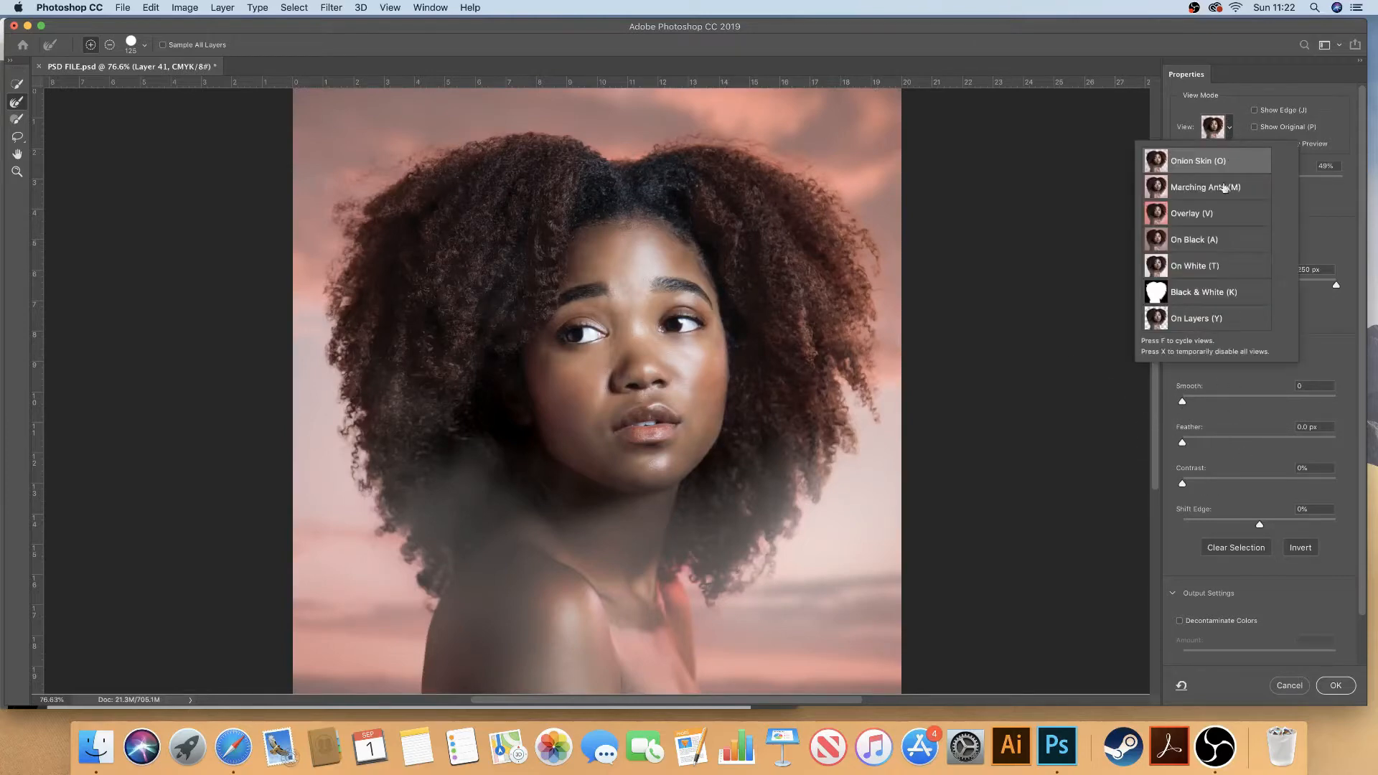
click(1197, 294)
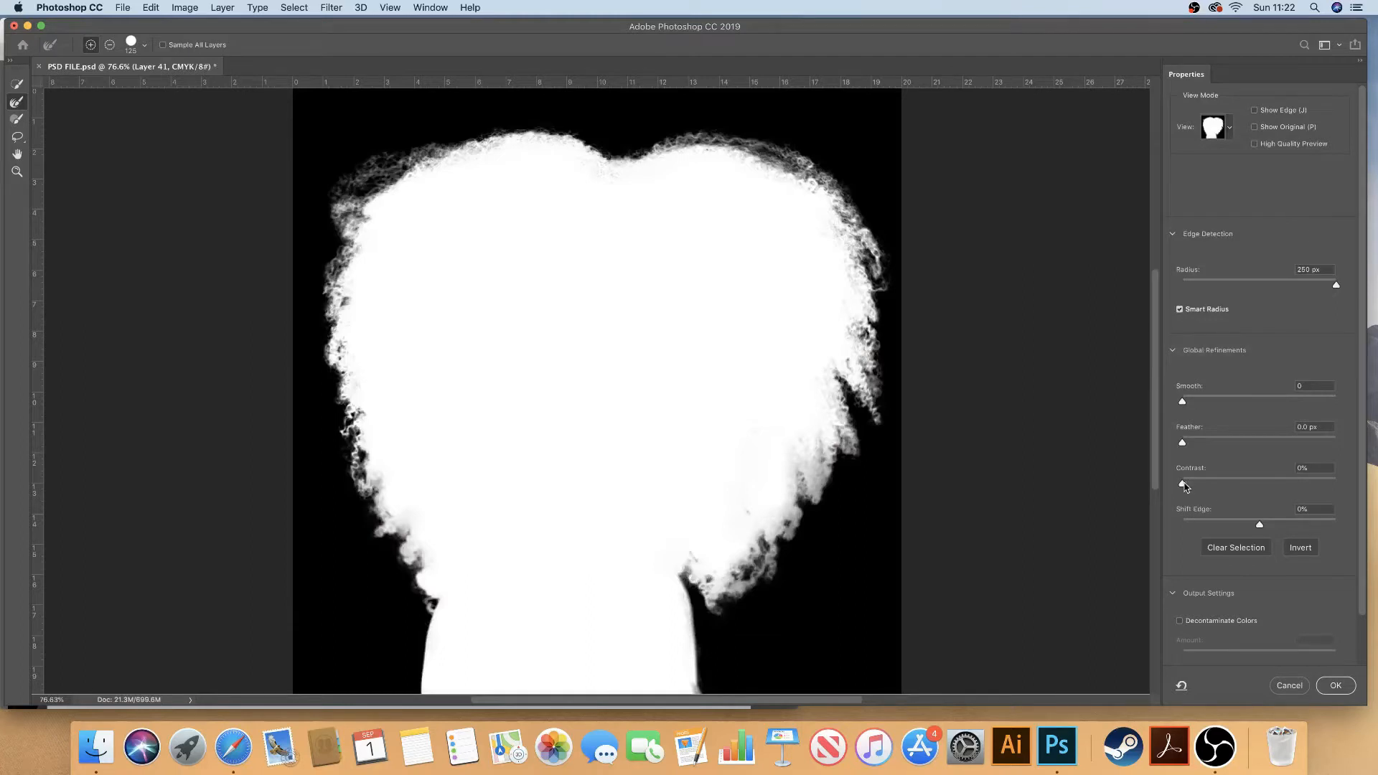
drag(1185, 484, 1332, 478)
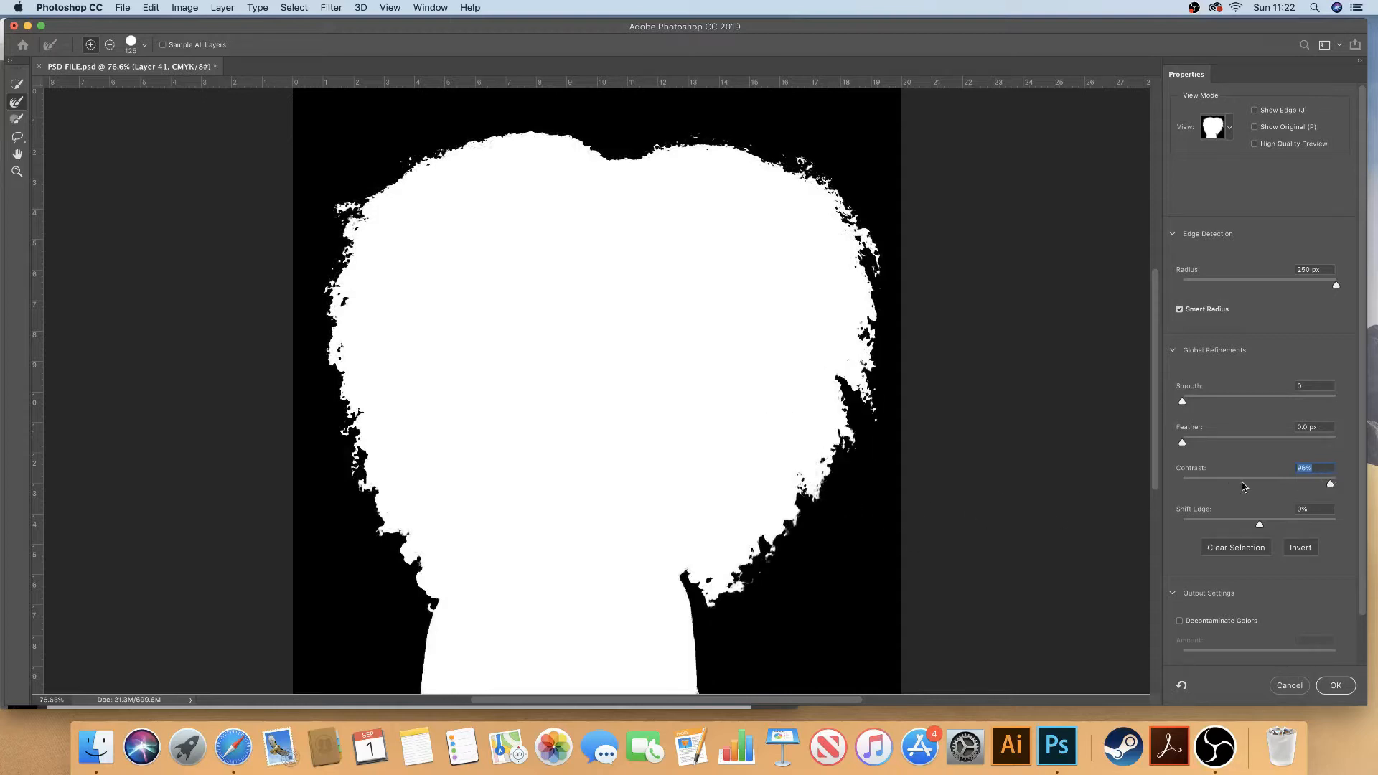
drag(1265, 482, 1170, 490)
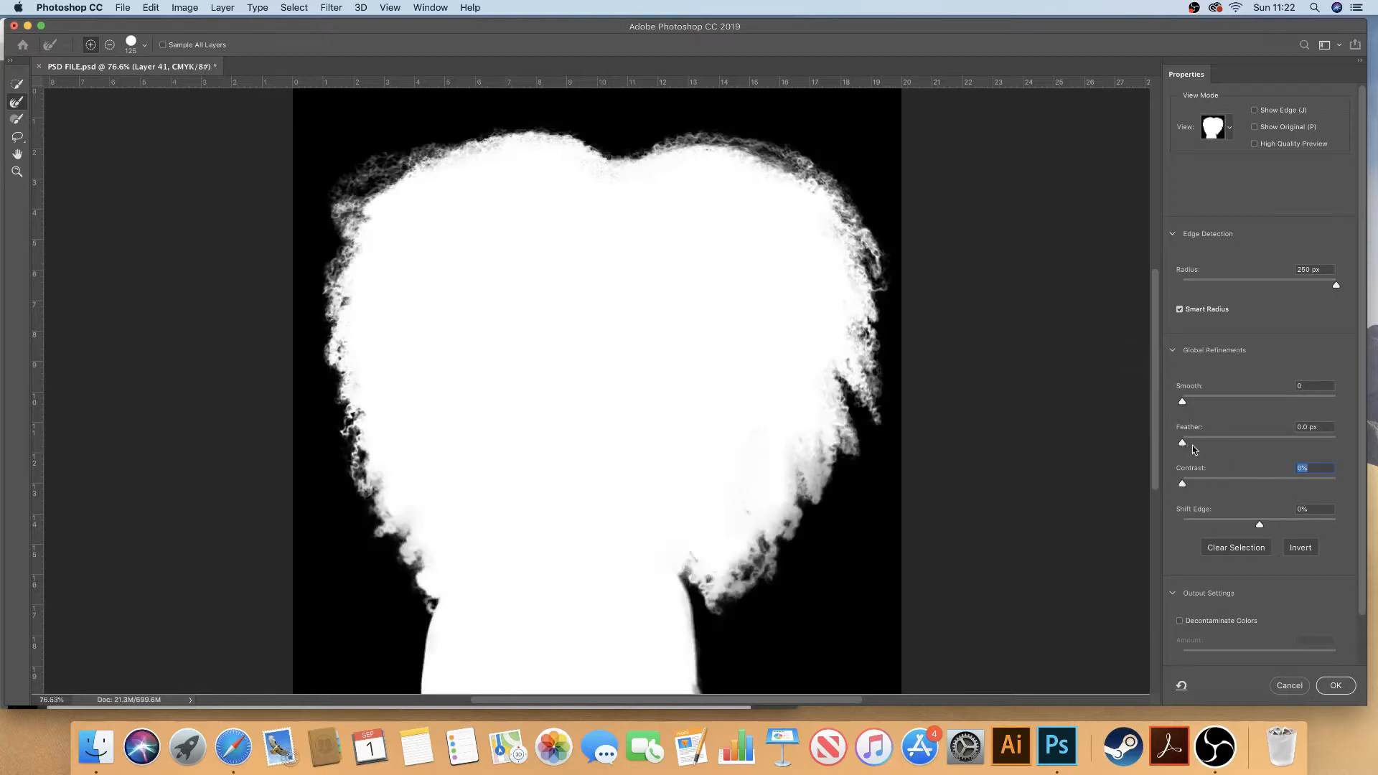
Soften the mask edge with a feather of 2.7 px
mouse_move(1185, 447)
mouse_down()
mouse_move(1227, 451)
mouse_move(1177, 443)
mouse_up()
drag(1184, 444, 1194, 445)
drag(1202, 446, 1213, 447)
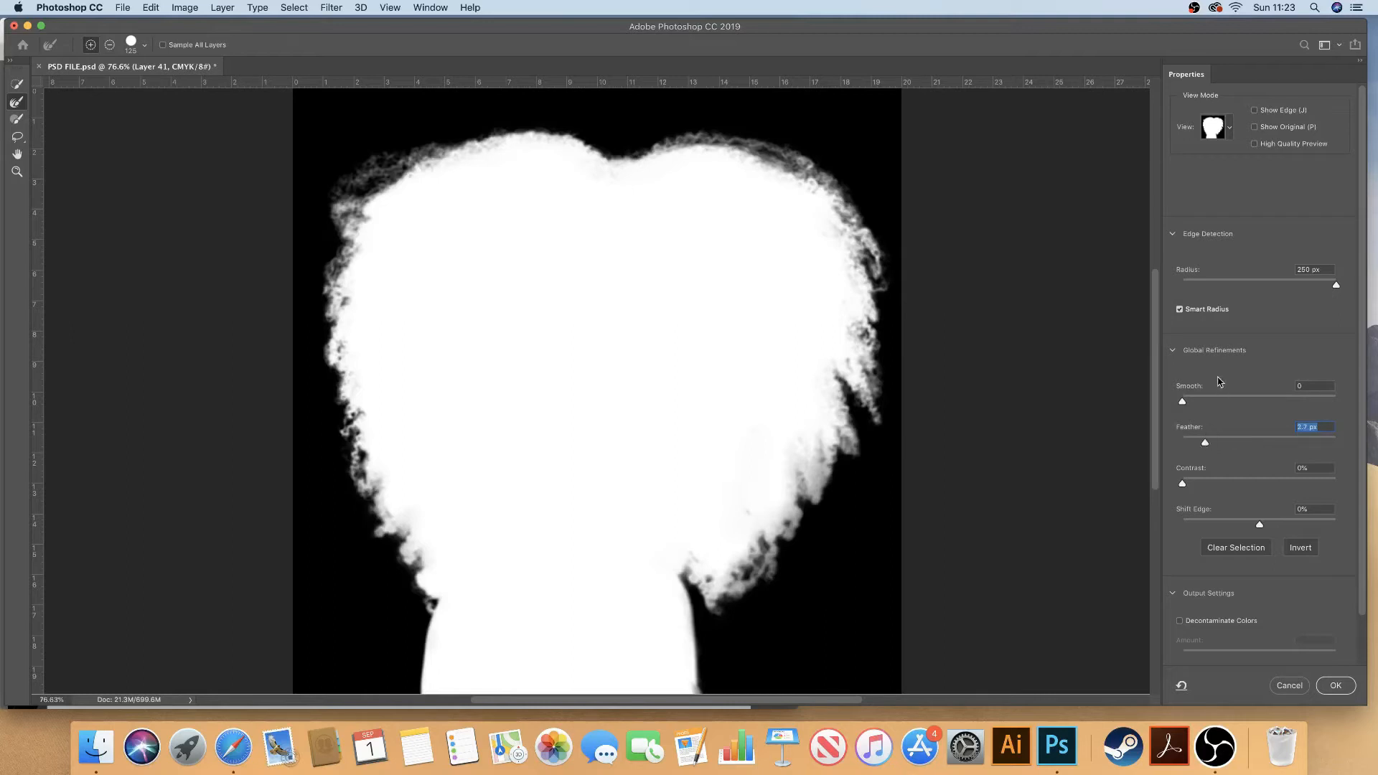
Output the refined selection as a New Layer with Layer Mask and apply the Select and Mask settings
scroll(1364, 364, down, 3)
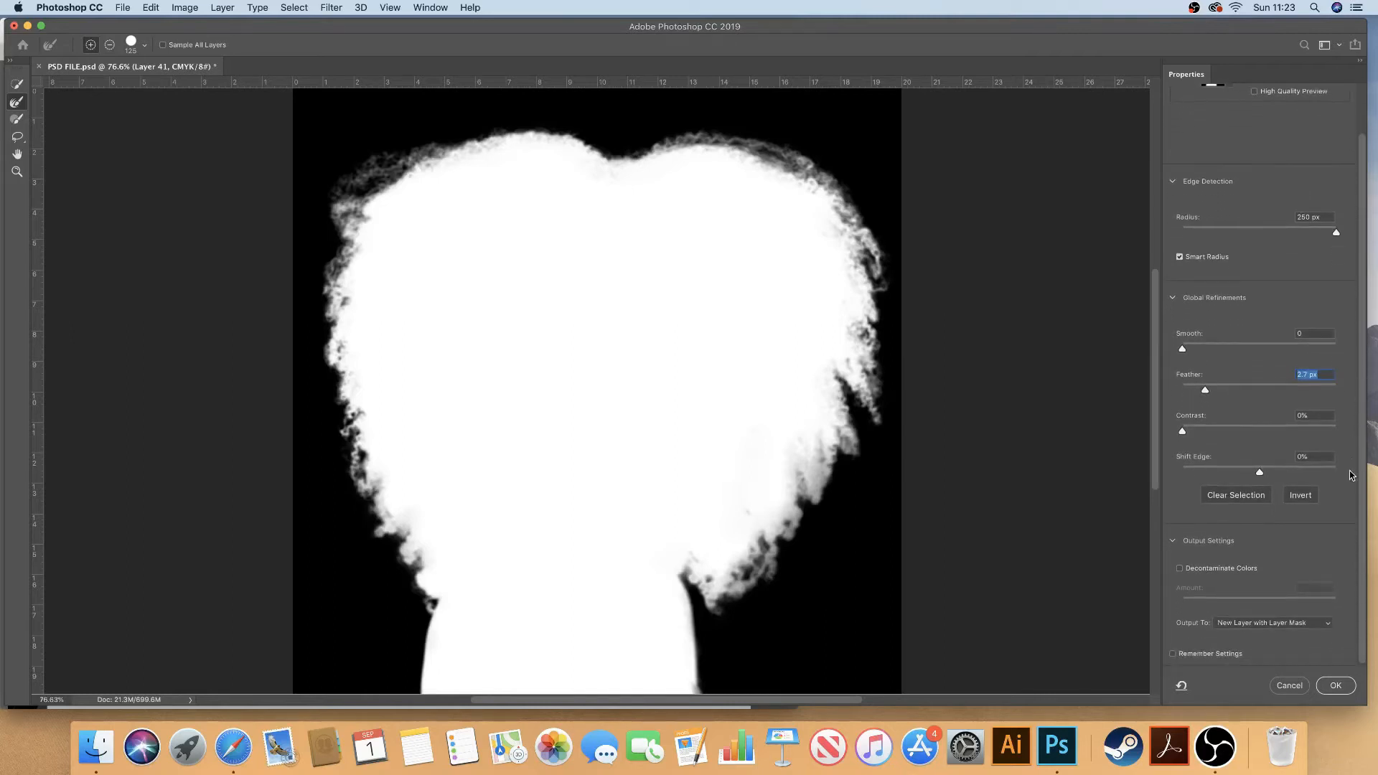
scroll(1352, 467, up, 3)
scroll(1359, 436, down, 3)
click(1269, 631)
click(1190, 636)
click(1260, 624)
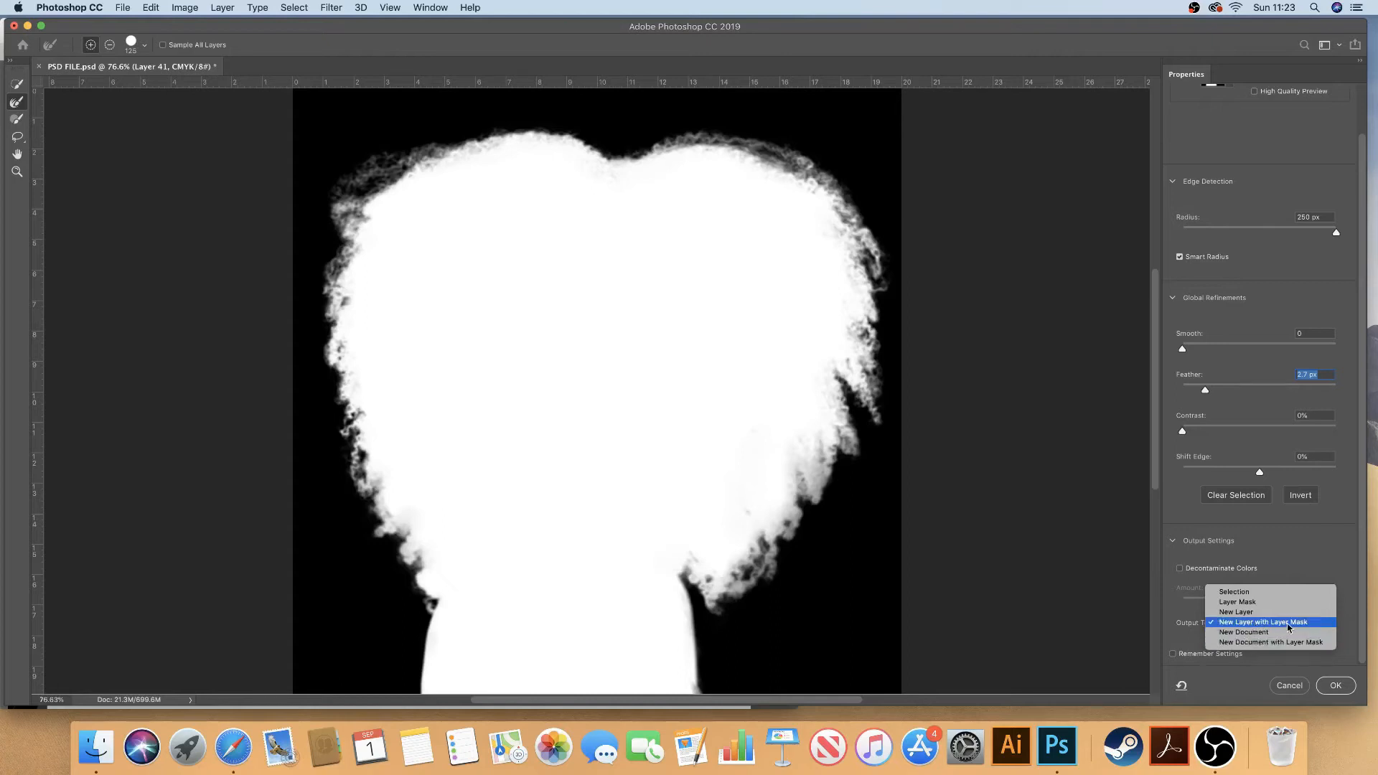
click(1286, 626)
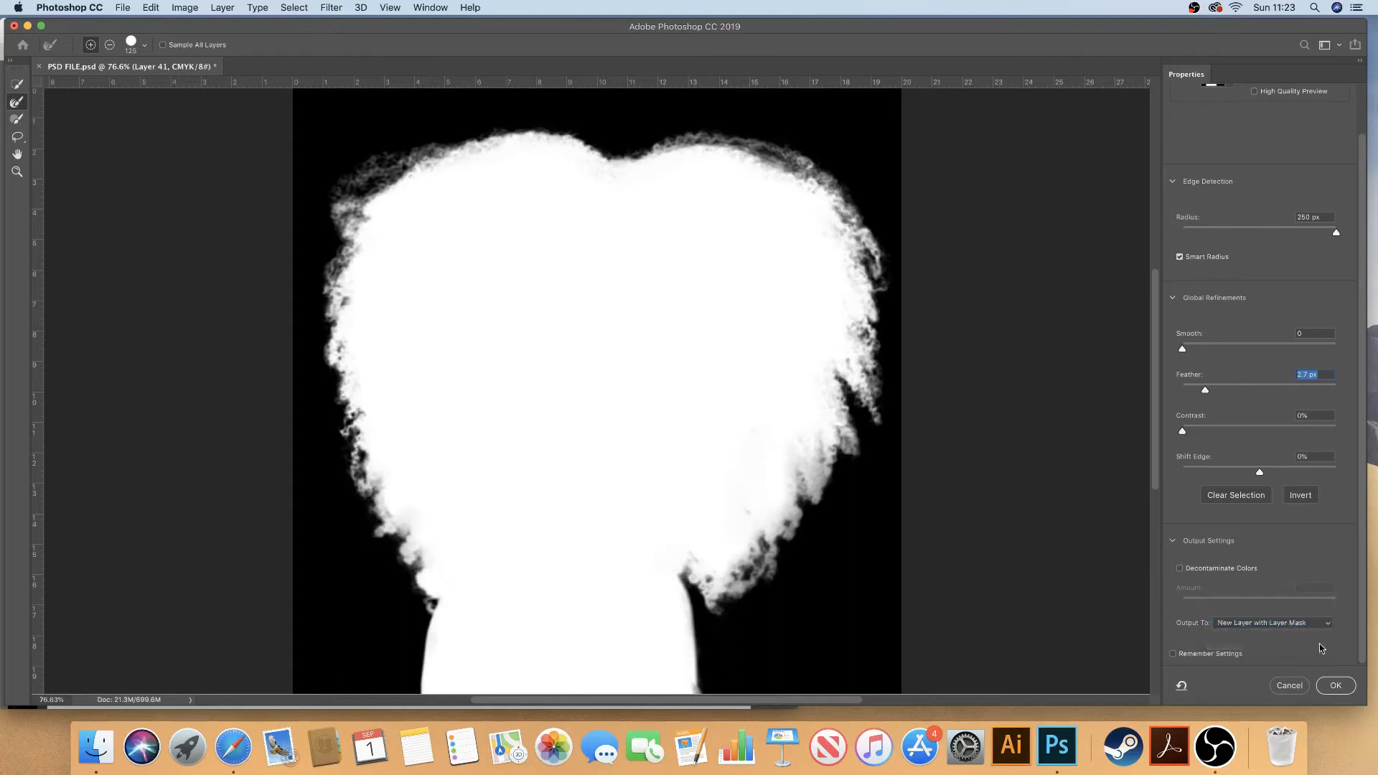
click(1336, 687)
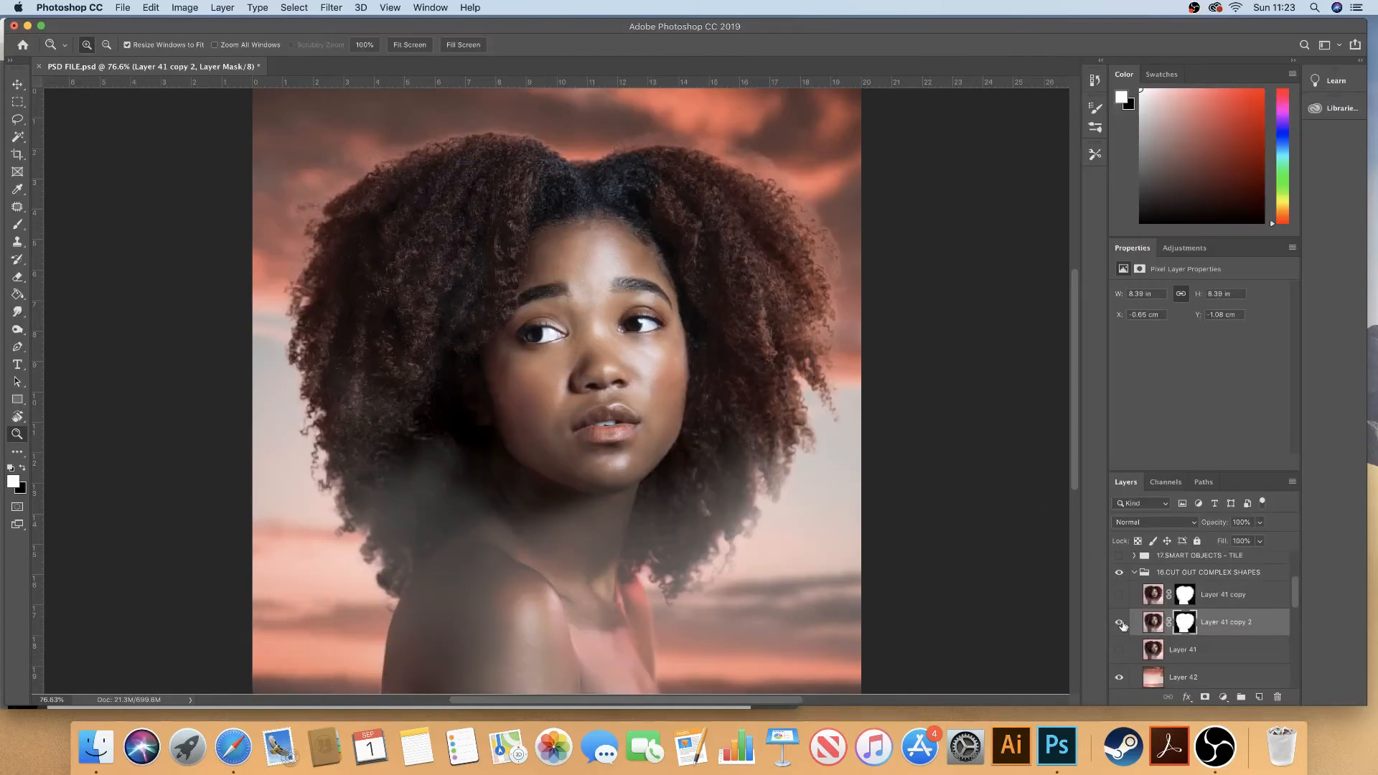
Hide the sunset sky layer, Layer 42, to inspect the cutout on white, and show the sky again
drag(1296, 588, 1296, 592)
click(1121, 660)
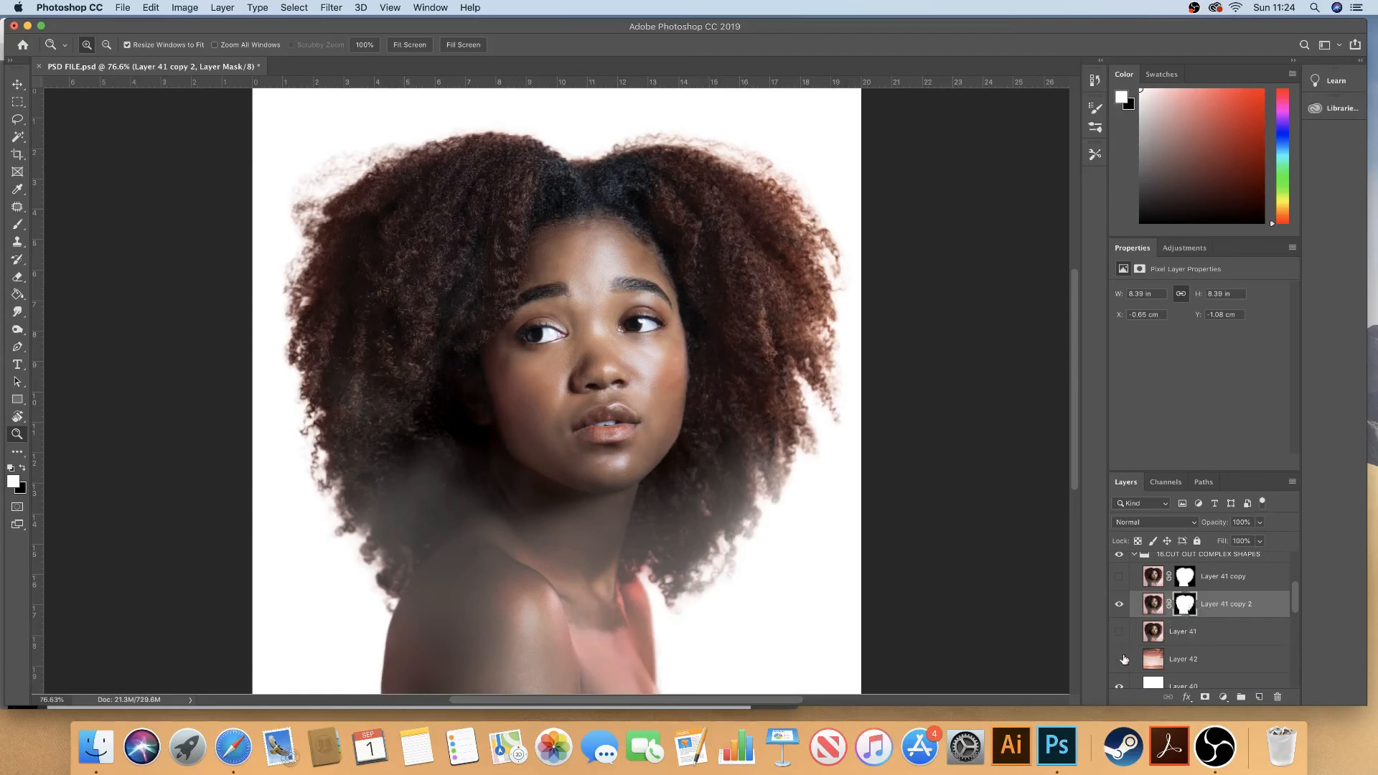
click(1120, 660)
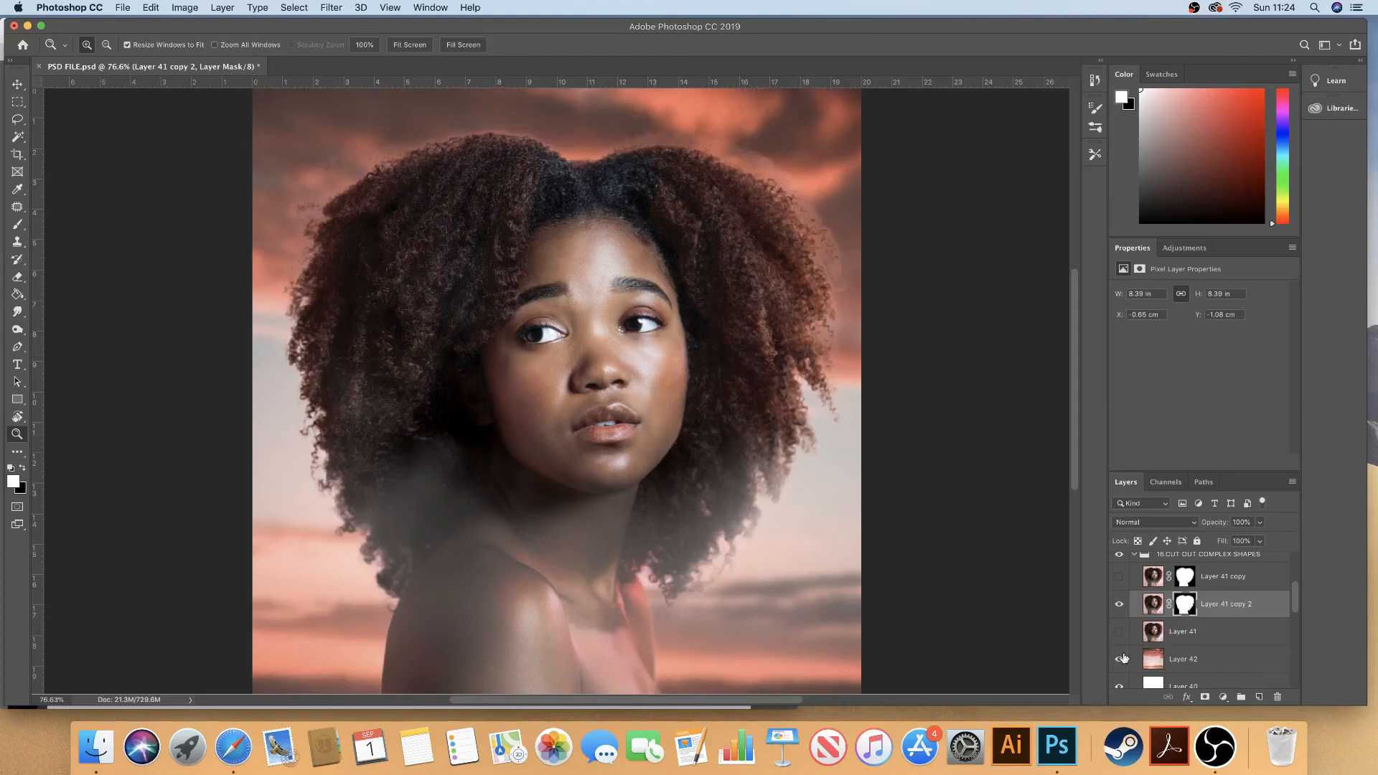